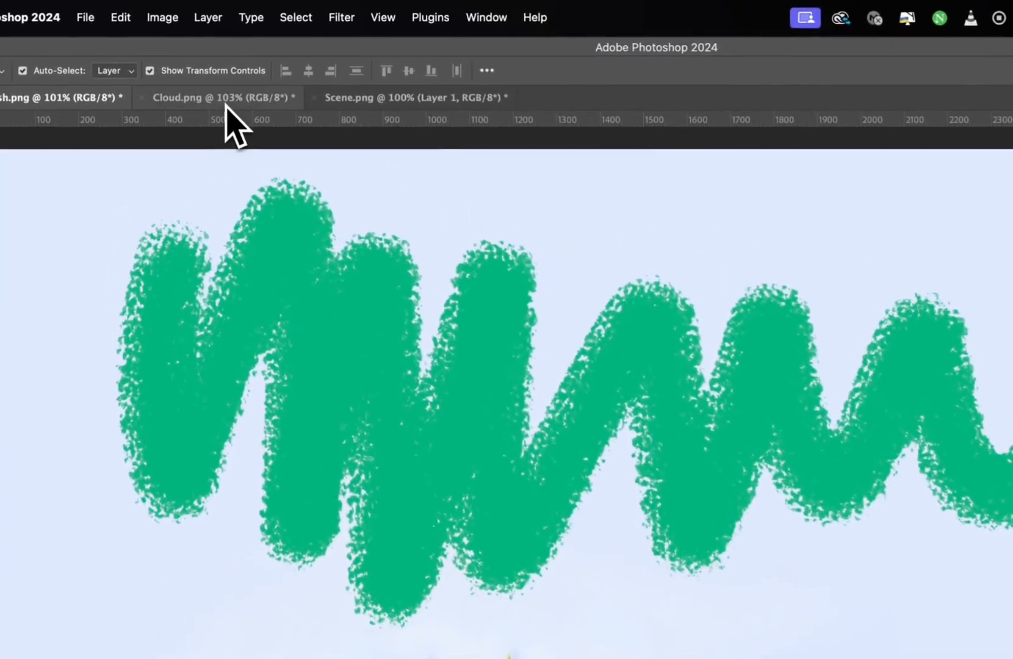
# Step: Undo the green brush stroke in the Brush.png document and add a new empty layer above the artwork for painting
pyautogui.click(226, 101)
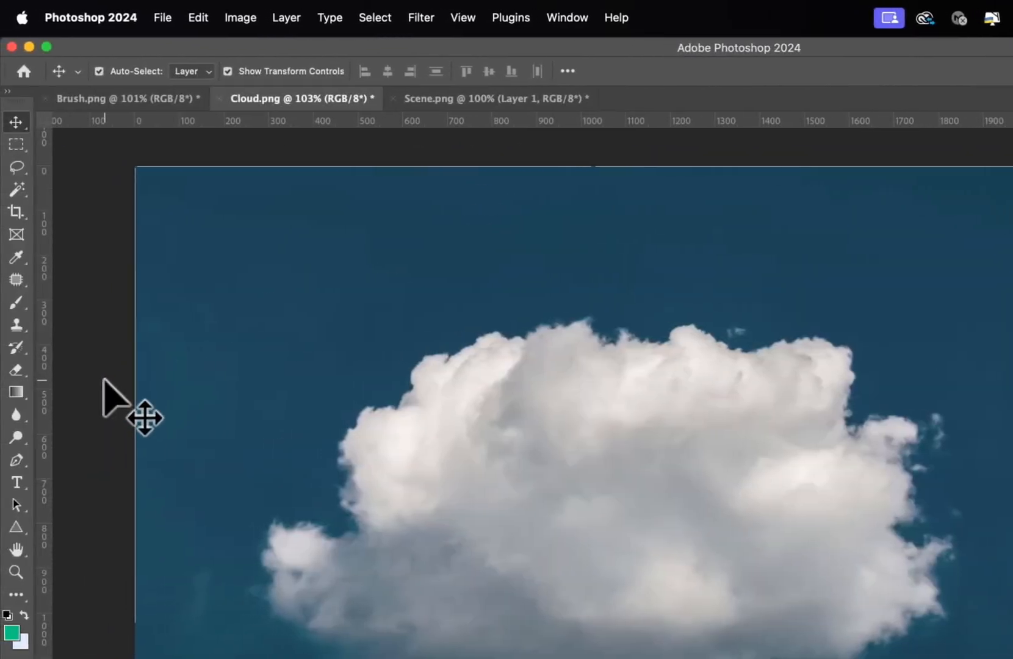
pyautogui.click(160, 99)
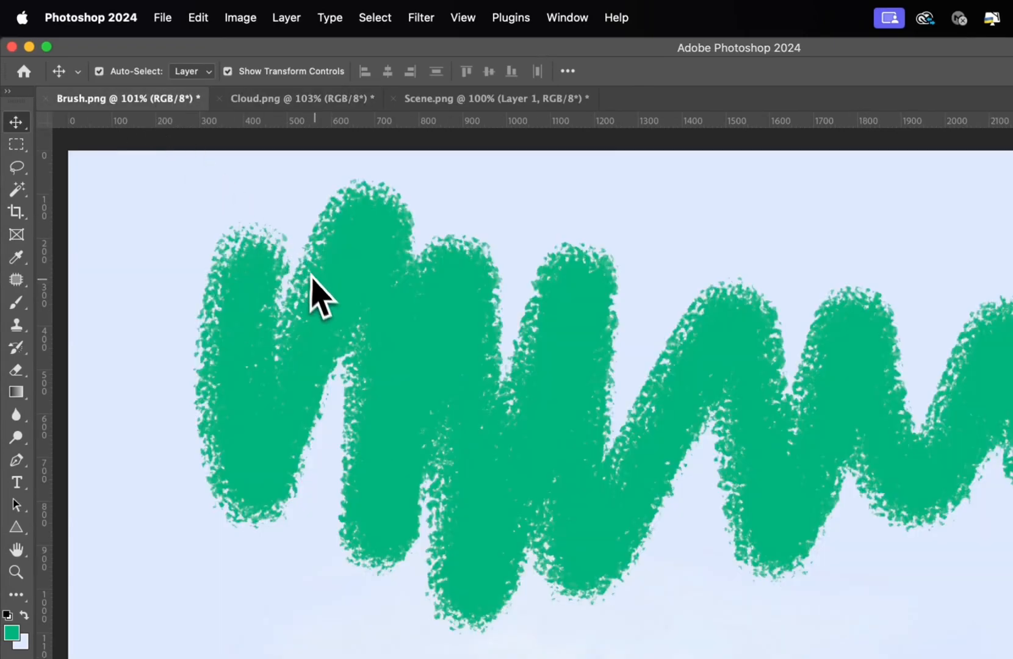
pyautogui.press('super+z')
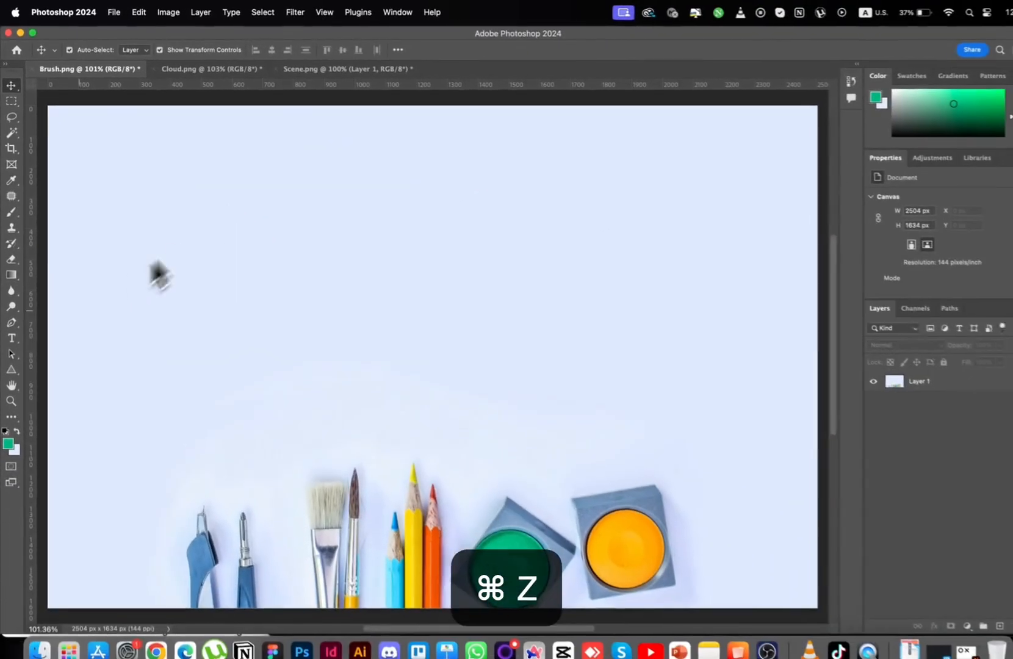
pyautogui.press('b')
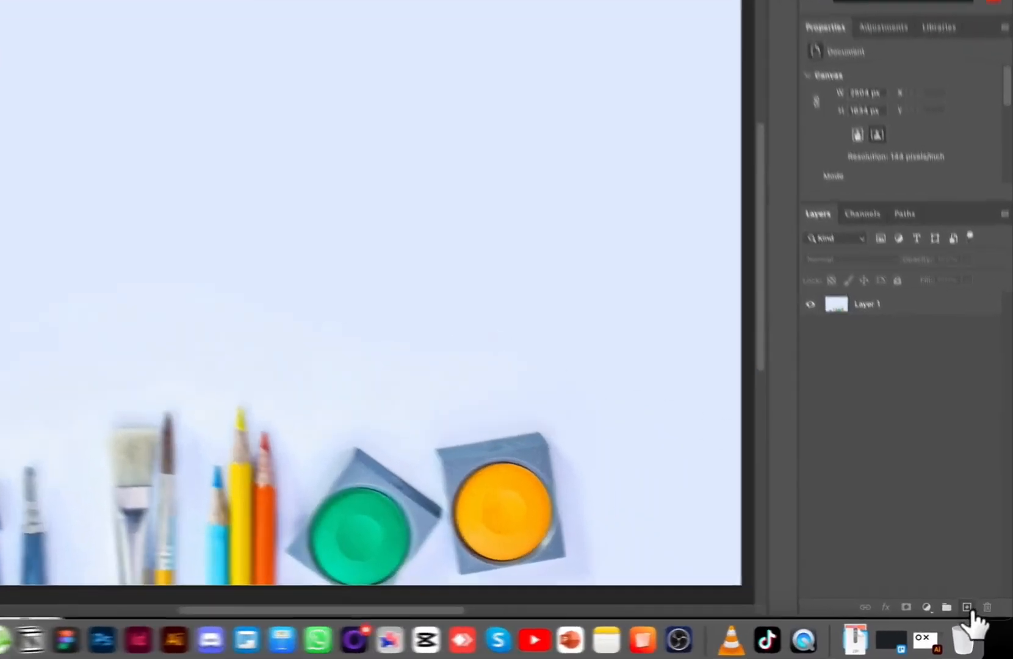
pyautogui.click(977, 611)
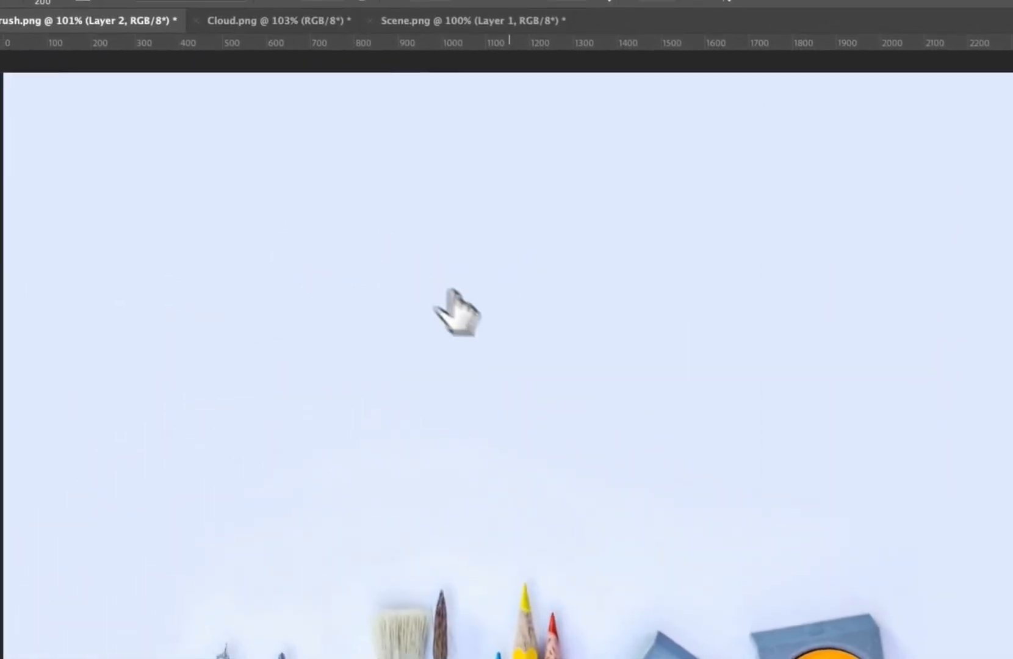
# Step: Try a round brush at a small and a large size with green freehand strokes on the new layer, undoing each stroke
pyautogui.press(']')
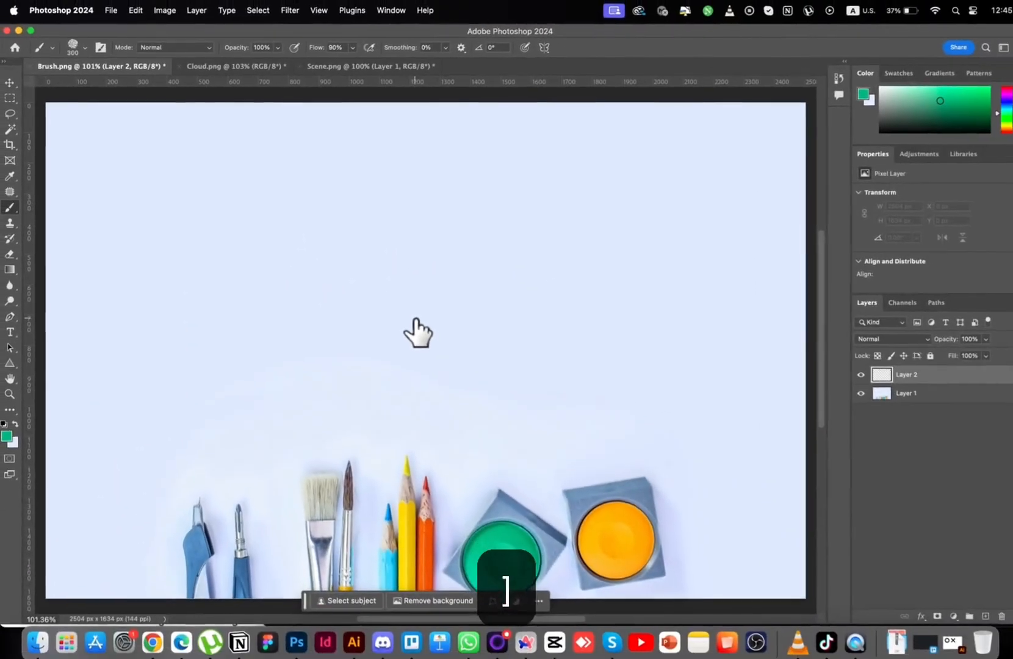
pyautogui.press(']')
pyautogui.press('[')
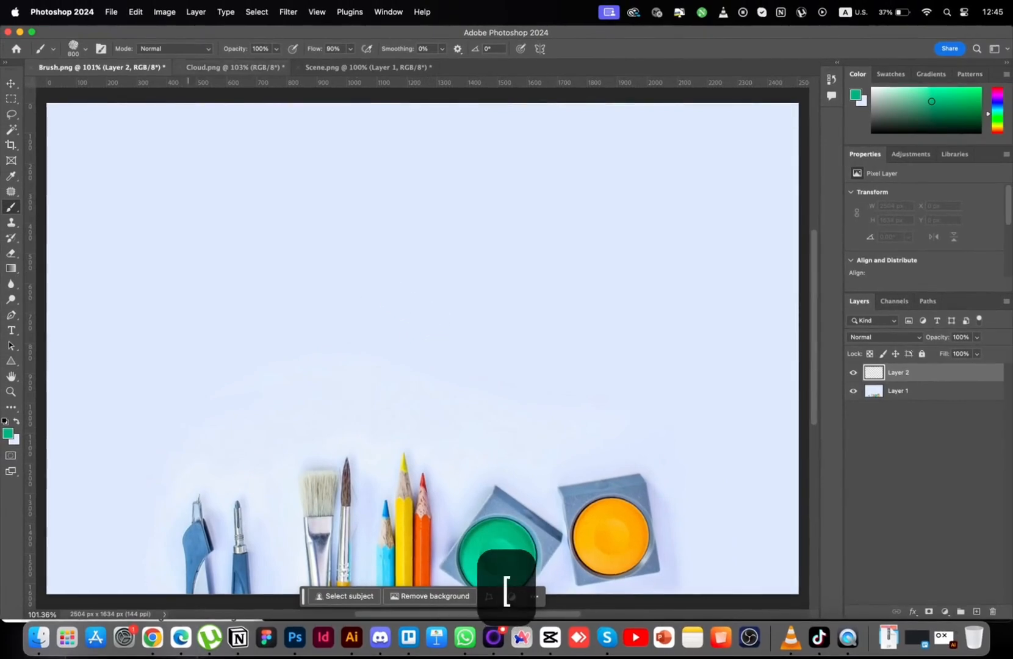
pyautogui.click(74, 48)
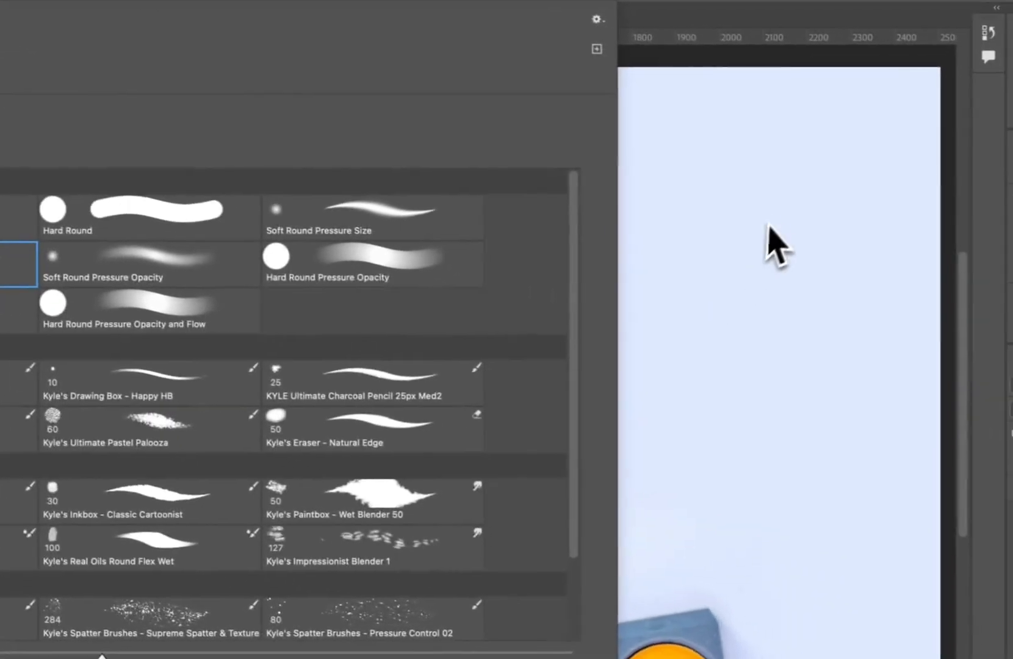
pyautogui.moveTo(1001, 266)
pyautogui.mouseDown()
pyautogui.moveTo(942, 430)
pyautogui.moveTo(764, 296)
pyautogui.mouseUp()
pyautogui.moveTo(526, 242); pyautogui.dragTo(212, 306)
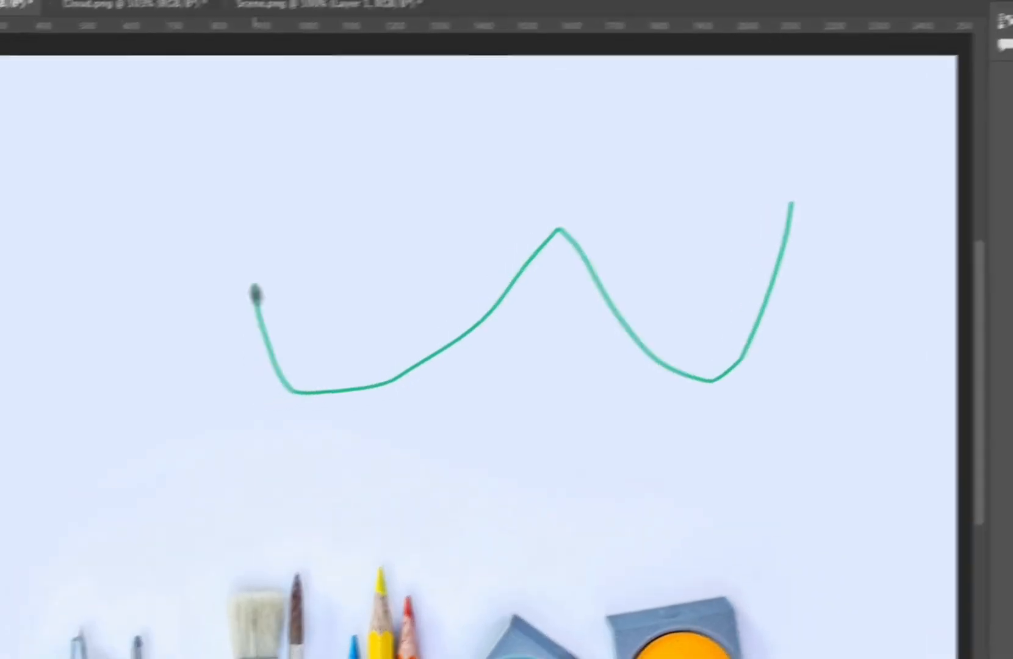
pyautogui.press('super+z')
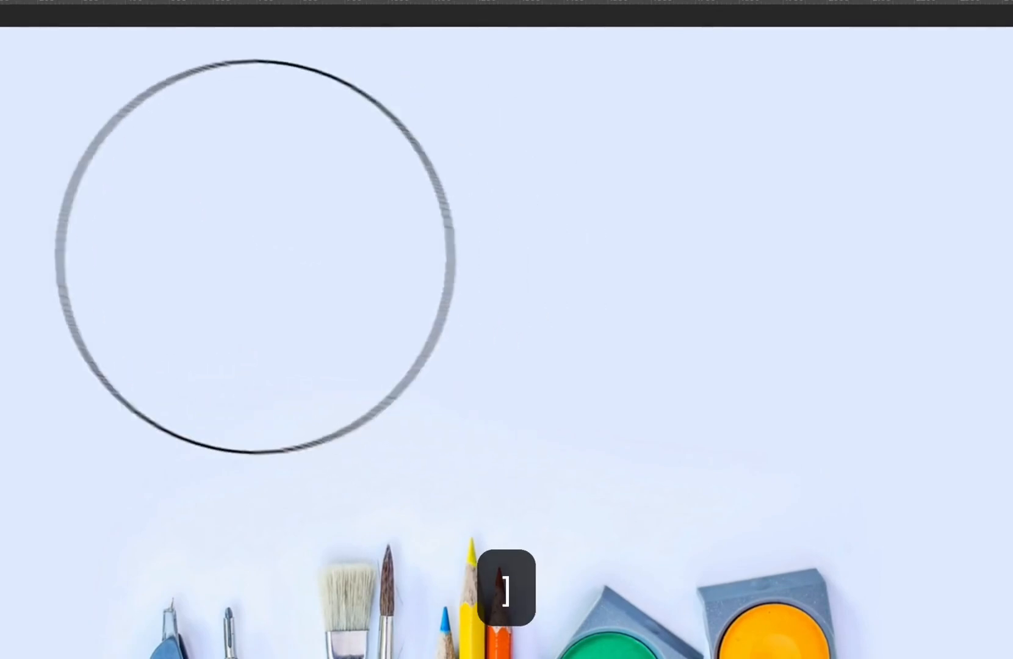
pyautogui.moveTo(208, 215)
pyautogui.mouseDown()
pyautogui.moveTo(280, 353)
pyautogui.moveTo(536, 389)
pyautogui.mouseUp()
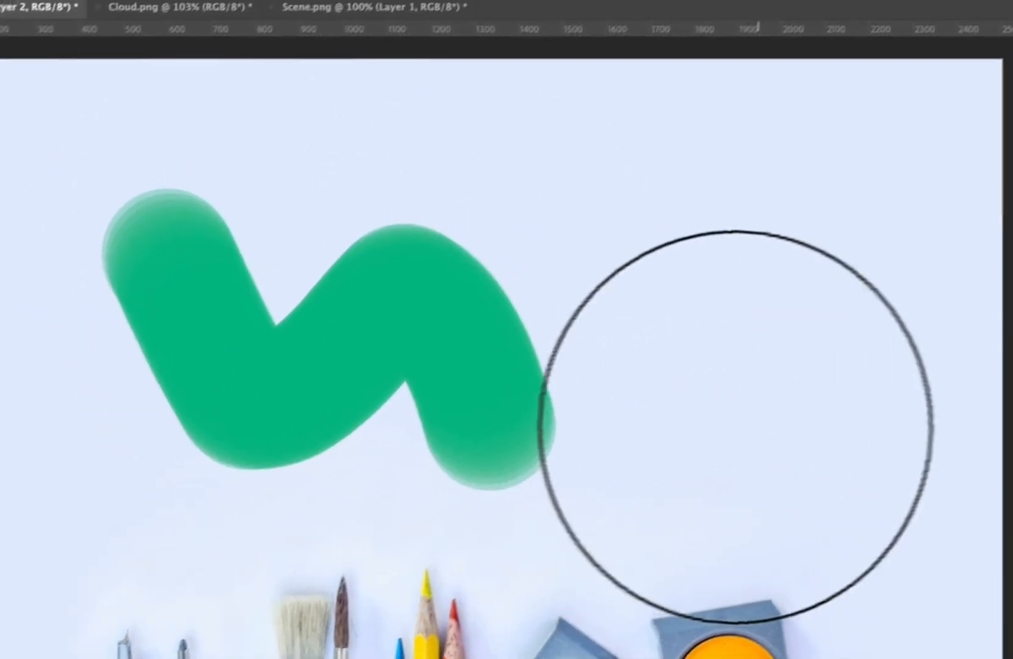
pyautogui.press('super+z')
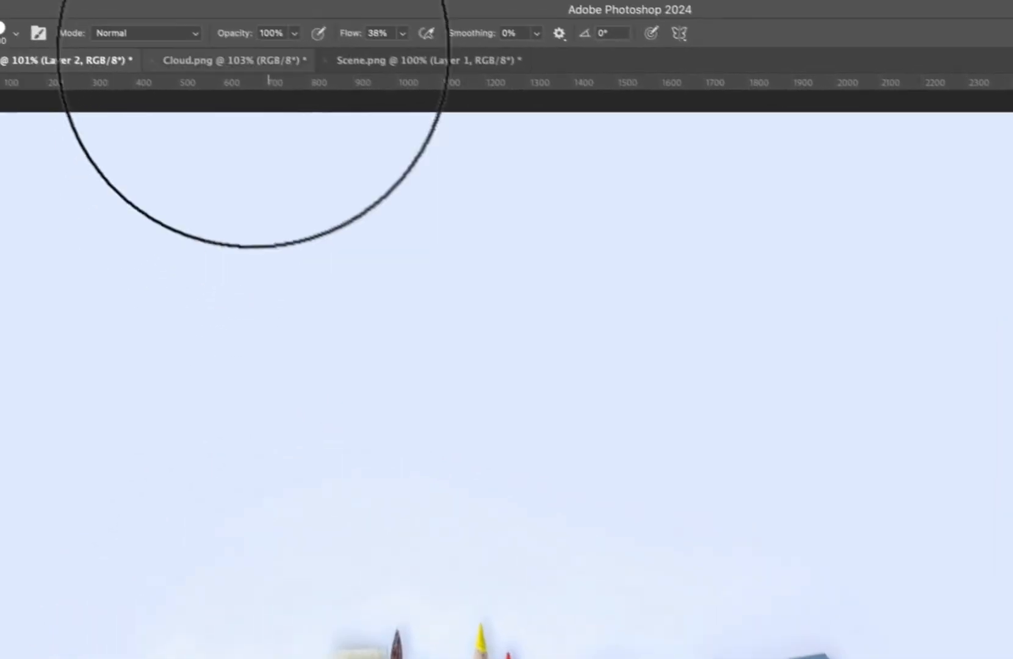
# Step: Crop the Cloud.png image closely around the cloud on all sides, to about 1621 × 1085 px
pyautogui.click(144, 31)
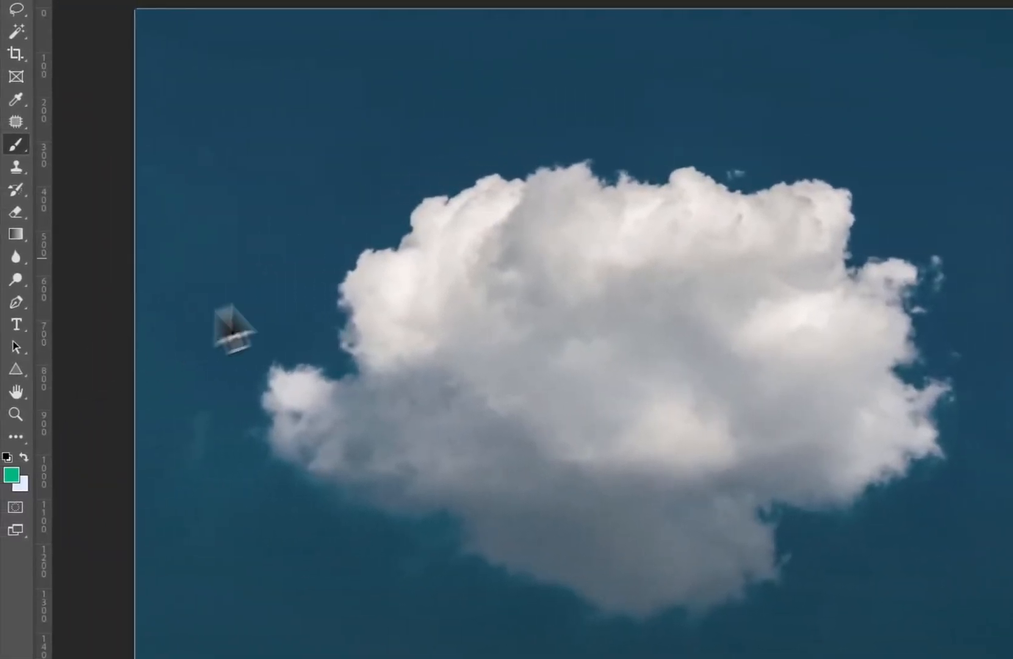
pyautogui.press('v')
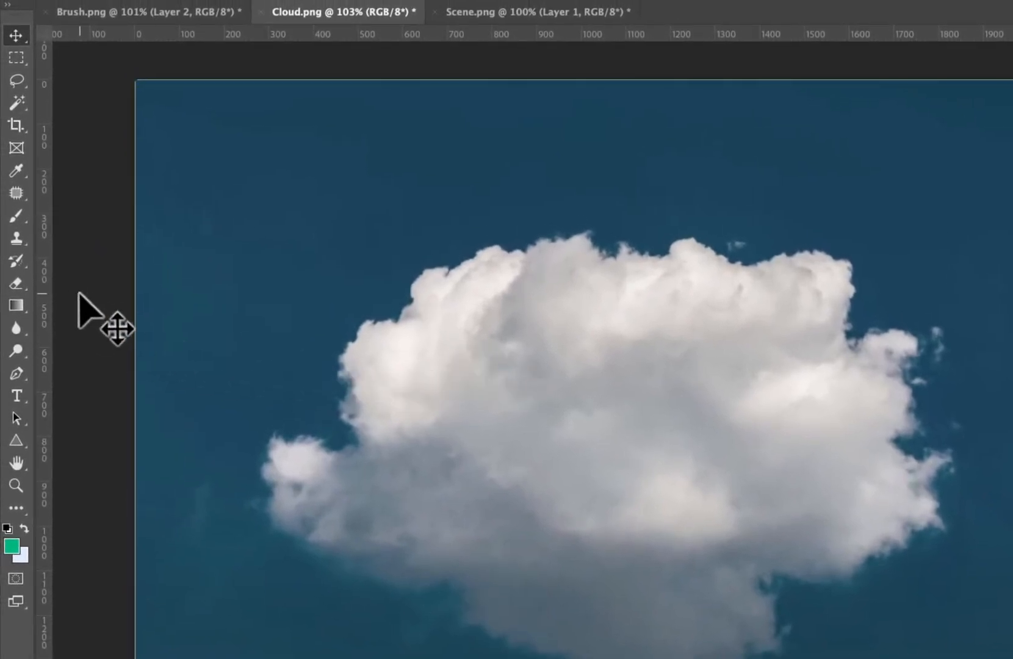
pyautogui.press('c')
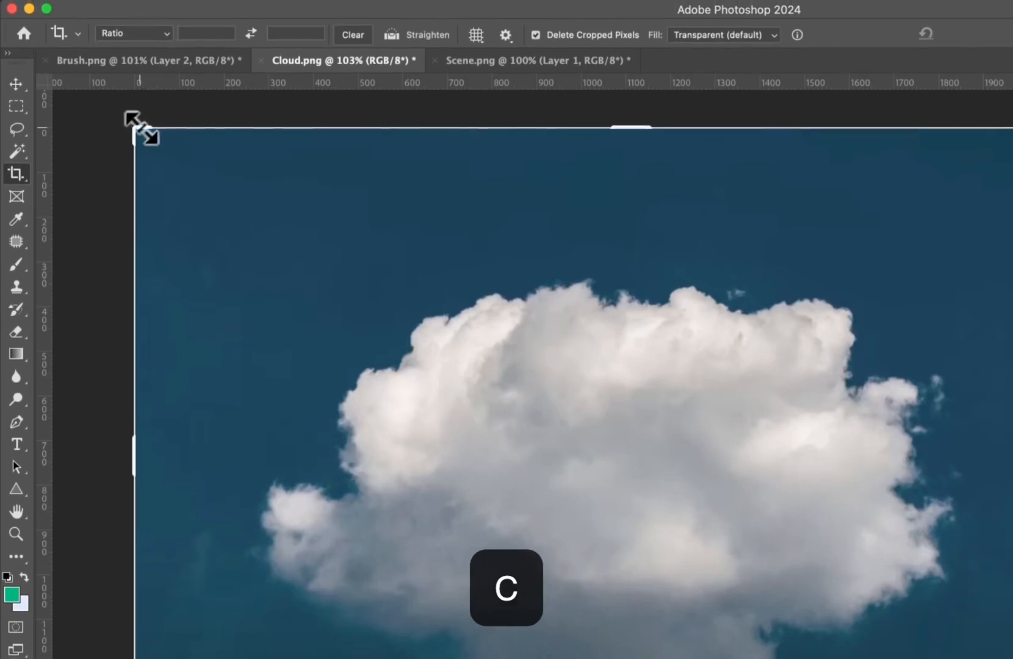
pyautogui.moveTo(137, 78); pyautogui.dragTo(178, 123)
pyautogui.moveTo(177, 173); pyautogui.dragTo(198, 203)
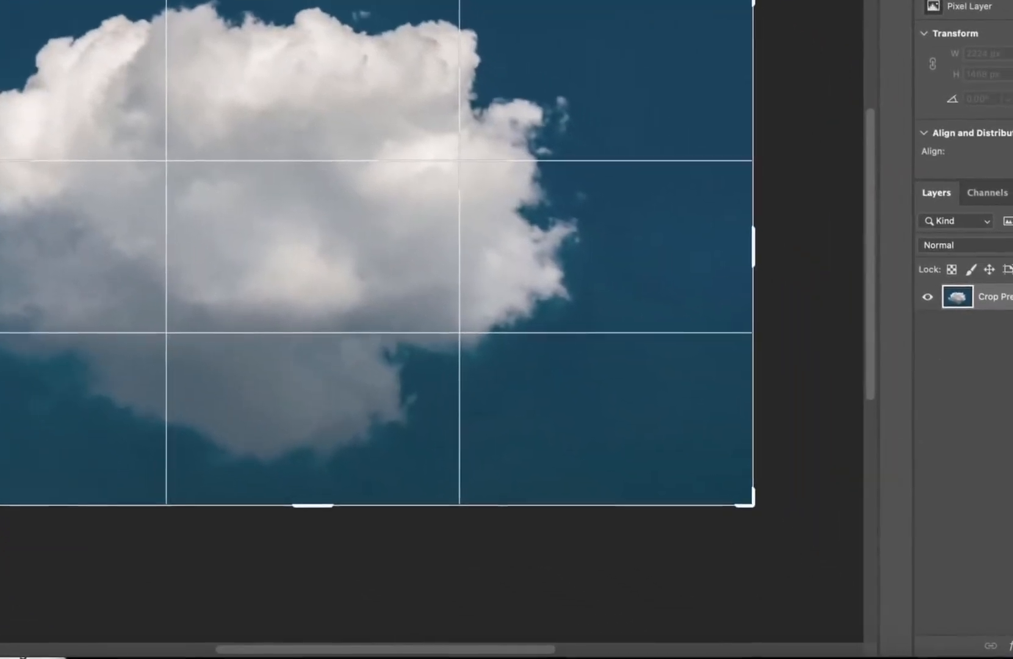
pyautogui.moveTo(754, 505); pyautogui.dragTo(672, 493)
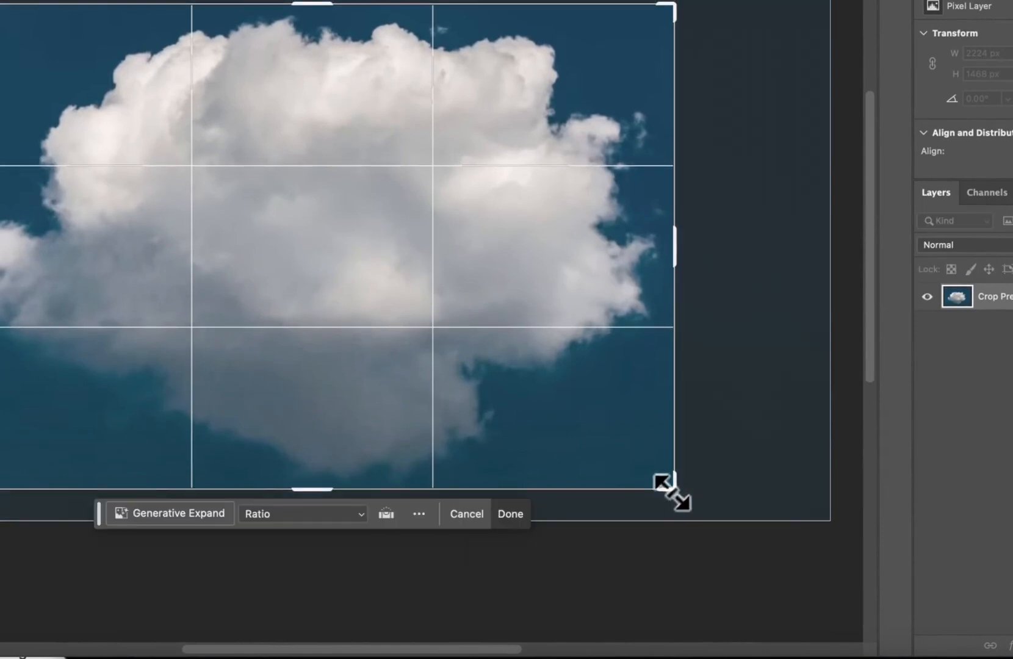
pyautogui.press('Return')
pyautogui.press('v')
# Step: Desaturate the cropped cloud layer to greyscale
pyautogui.click(421, 311)
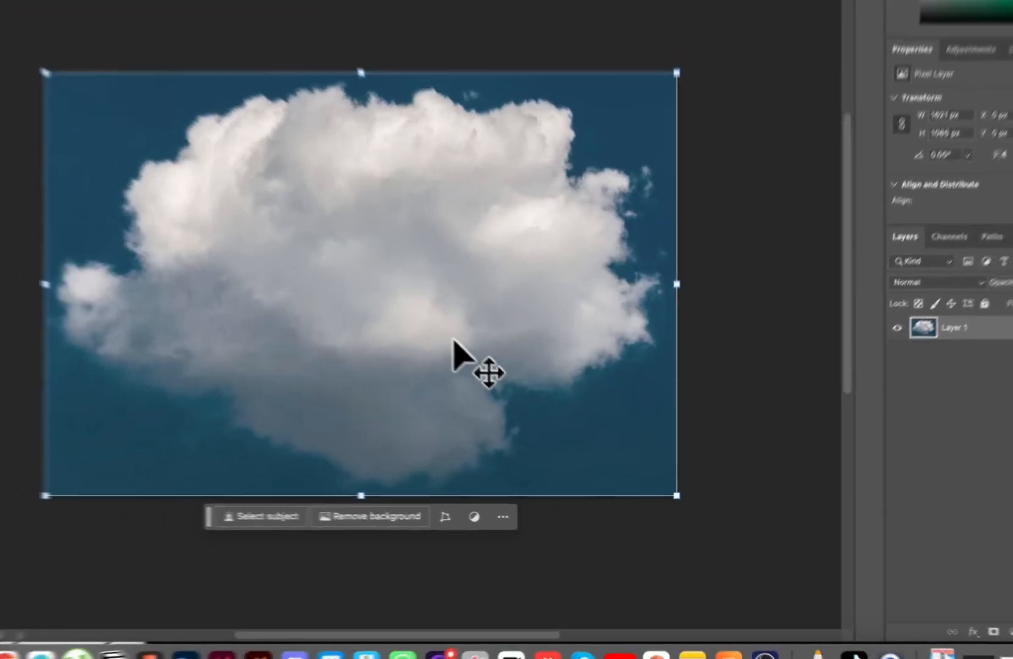
pyautogui.press('super+shift+u')
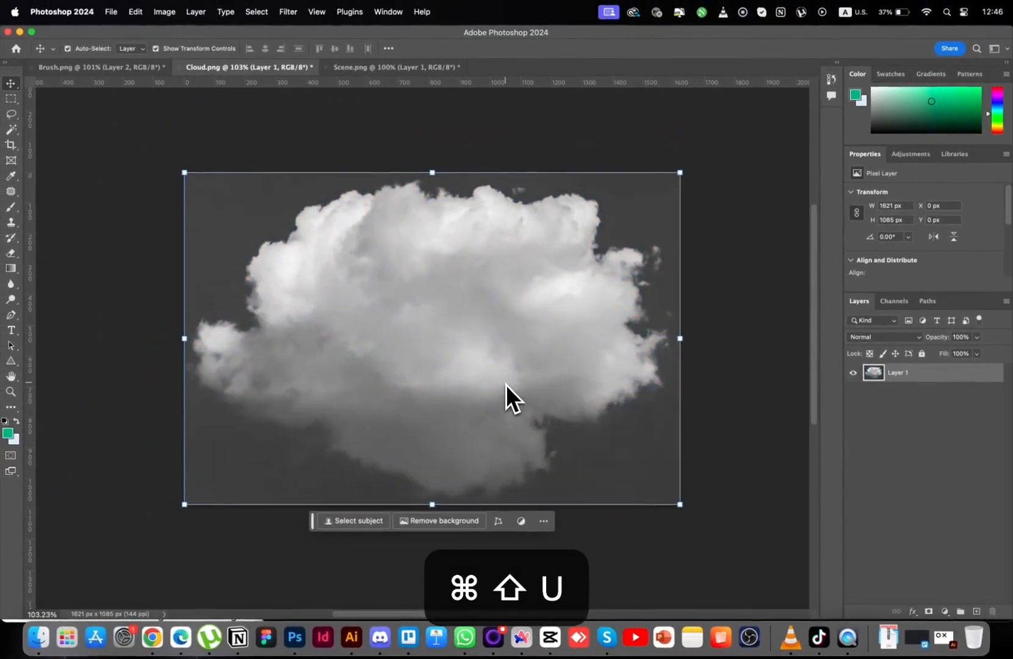
pyautogui.click(739, 386)
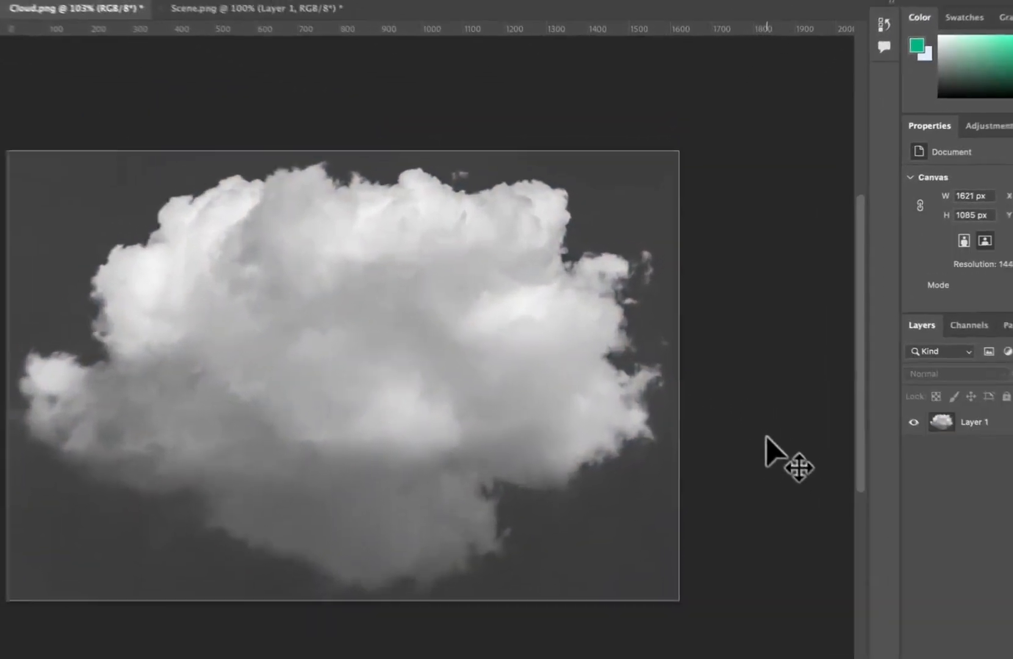
# Step: Apply Levels to the cloud layer with a black input level of 67, a lower white input level and slightly darker midtones
pyautogui.click(526, 412)
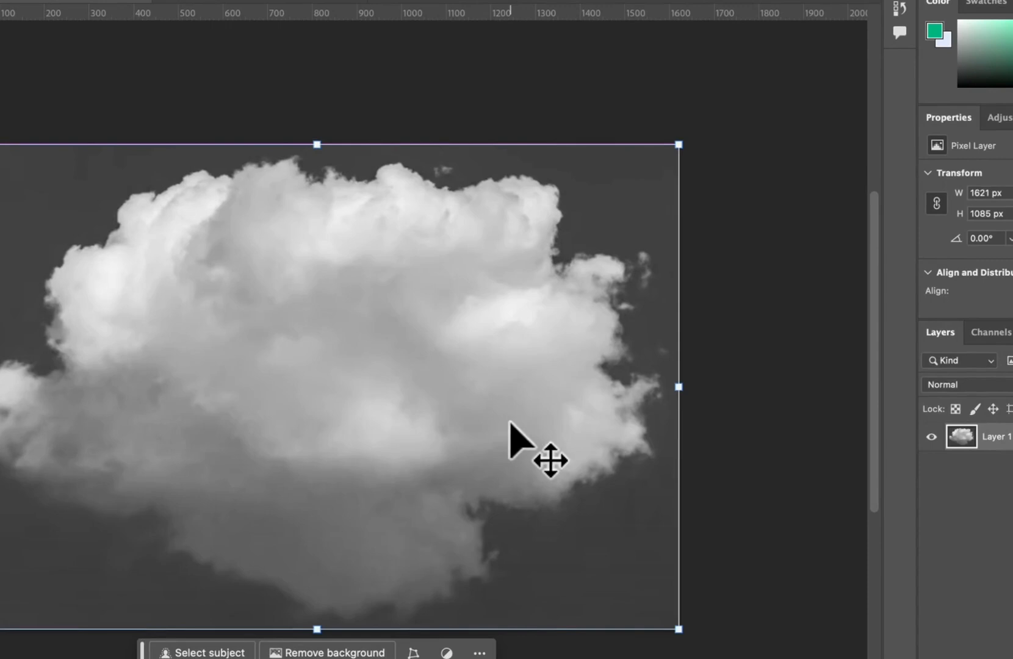
pyautogui.press('super+l')
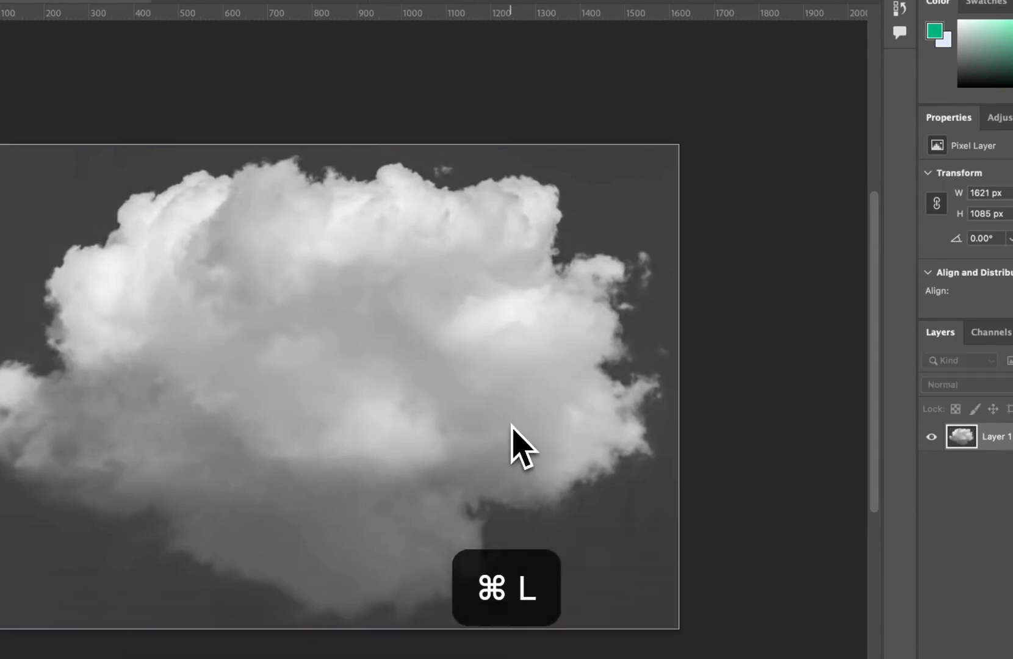
pyautogui.moveTo(678, 154); pyautogui.dragTo(564, 236)
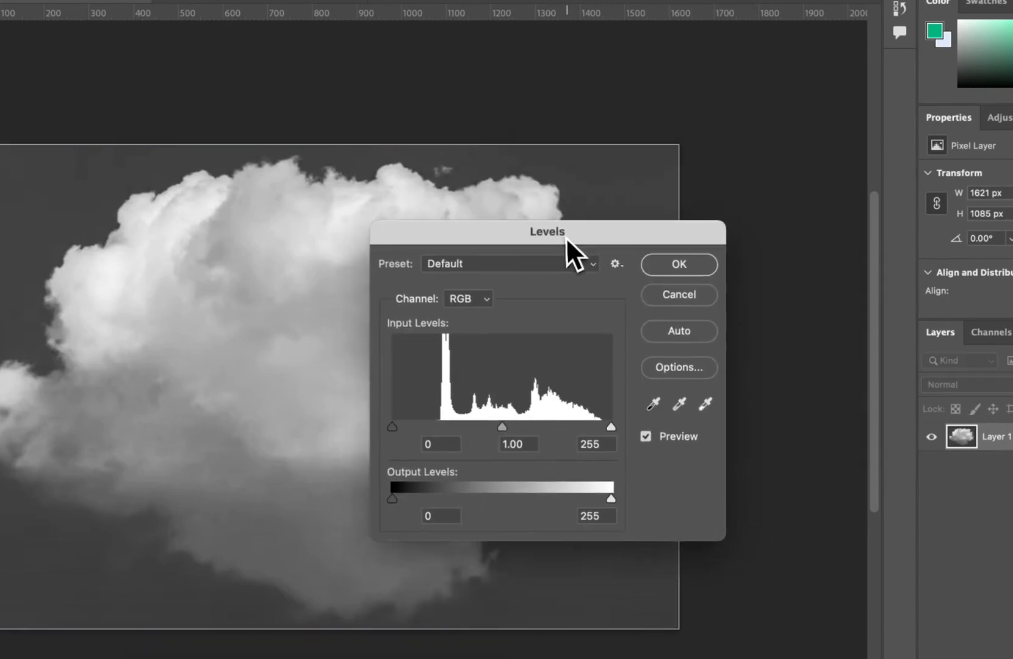
pyautogui.moveTo(391, 432); pyautogui.dragTo(450, 432)
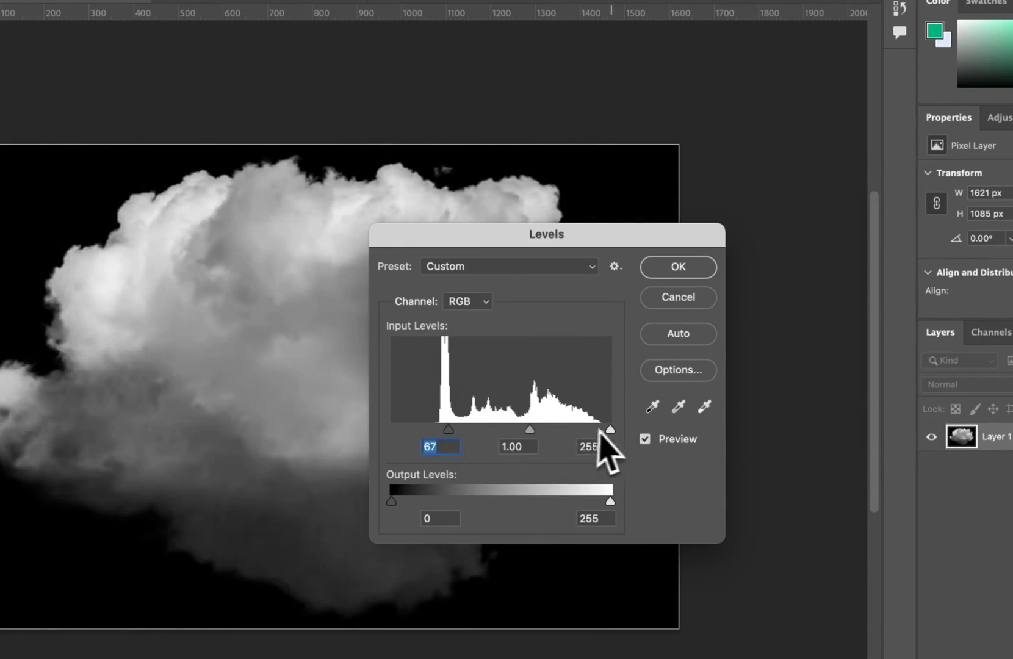
pyautogui.moveTo(612, 431); pyautogui.dragTo(574, 432)
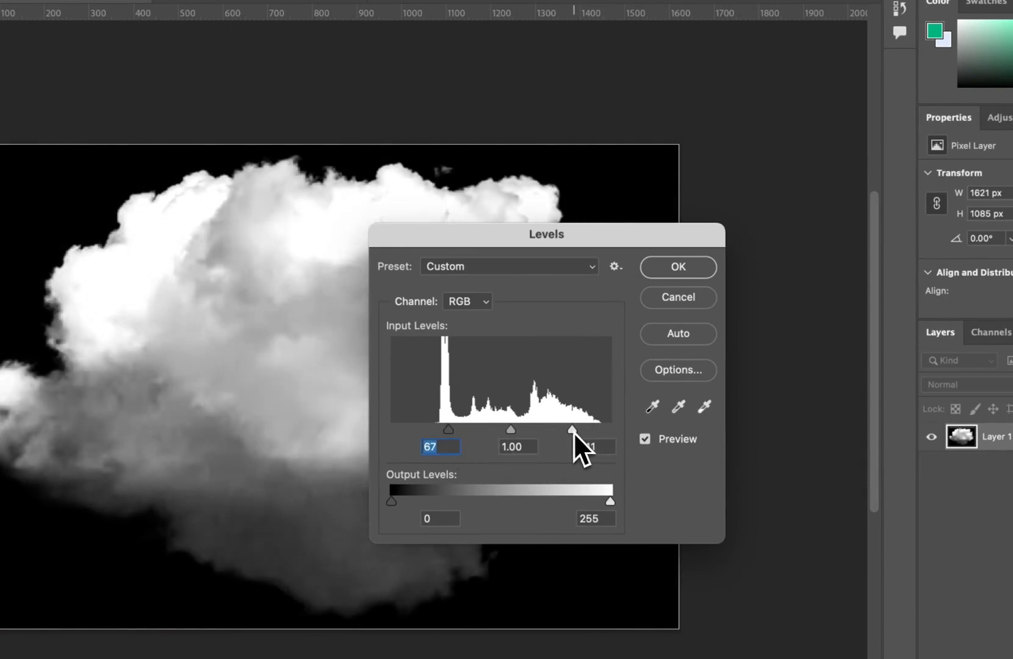
pyautogui.moveTo(510, 432)
pyautogui.mouseDown()
pyautogui.moveTo(527, 433)
pyautogui.moveTo(516, 433)
pyautogui.mouseUp()
pyautogui.click(667, 269)
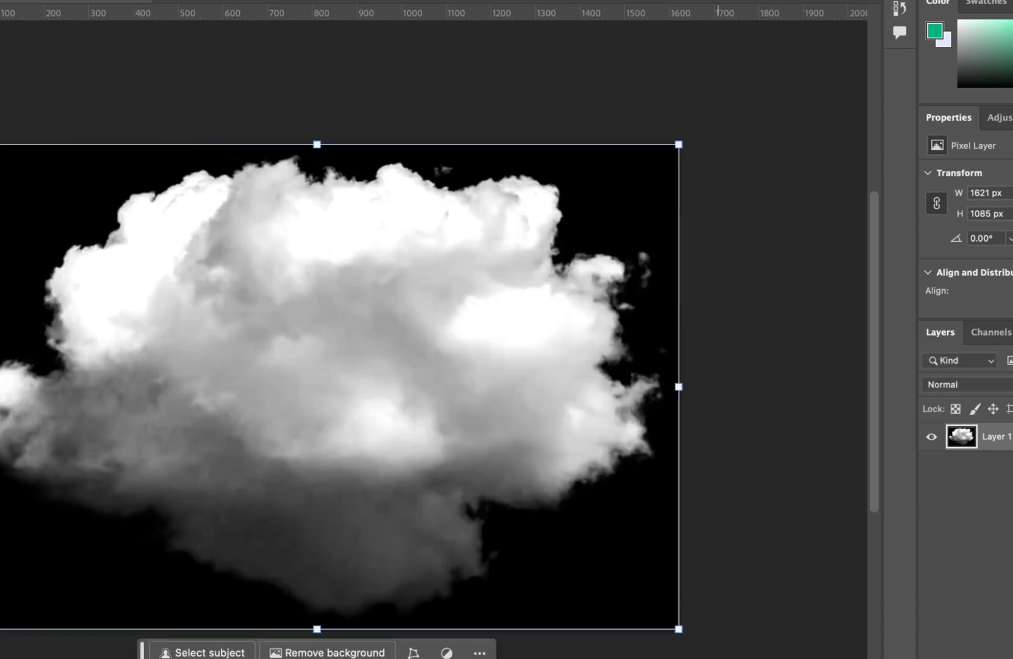
pyautogui.click(734, 315)
pyautogui.click(547, 306)
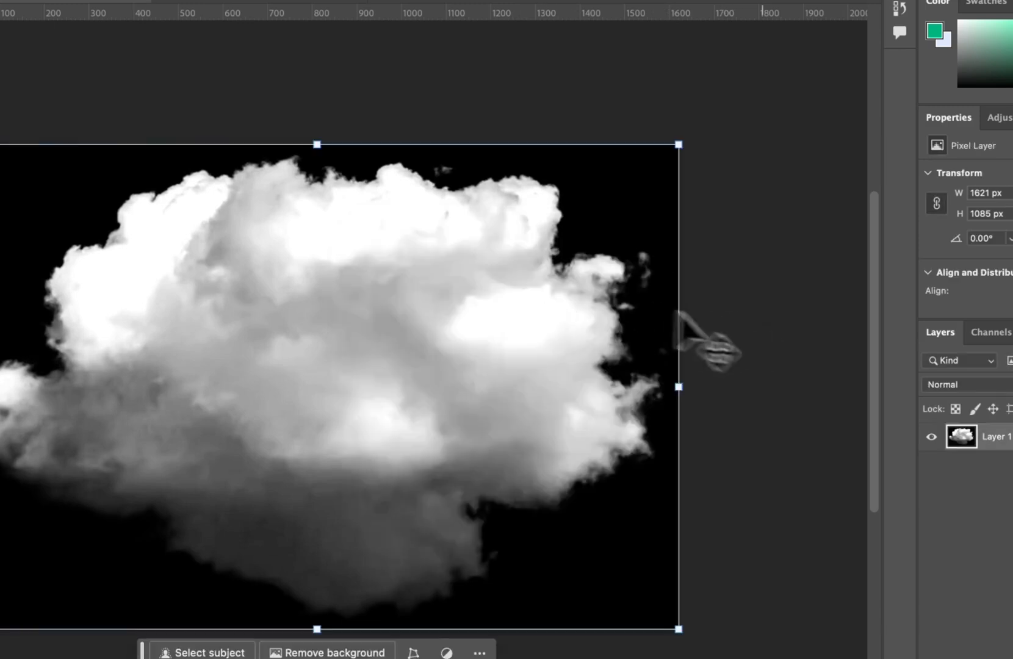
pyautogui.click(733, 351)
pyautogui.click(513, 387)
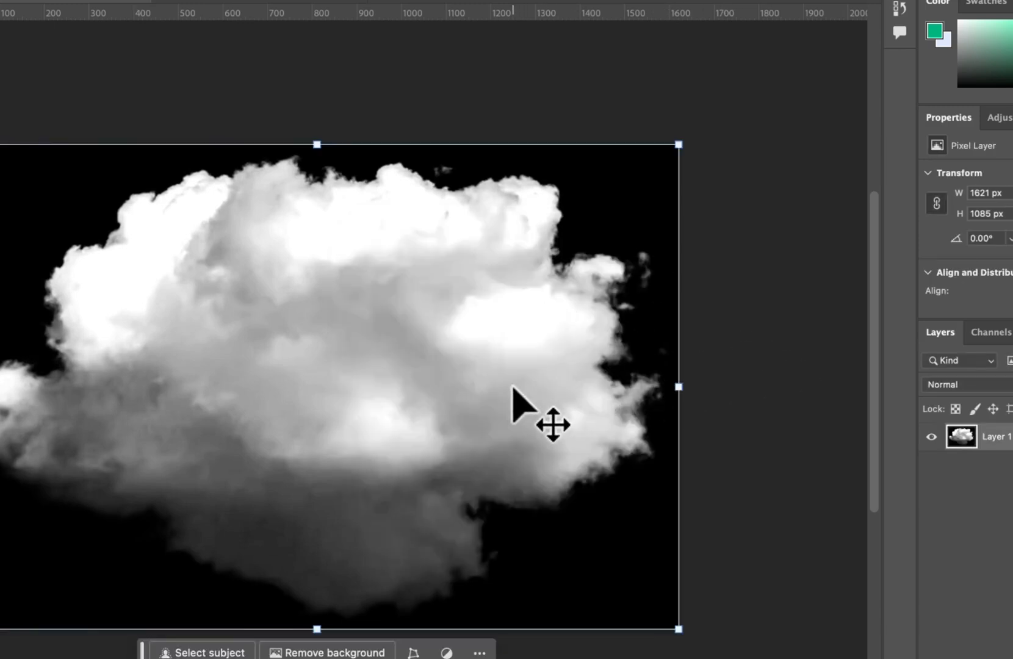
pyautogui.click(719, 425)
# Step: Invert the cloud layer to get a dark cloud on a white background
pyautogui.click(565, 476)
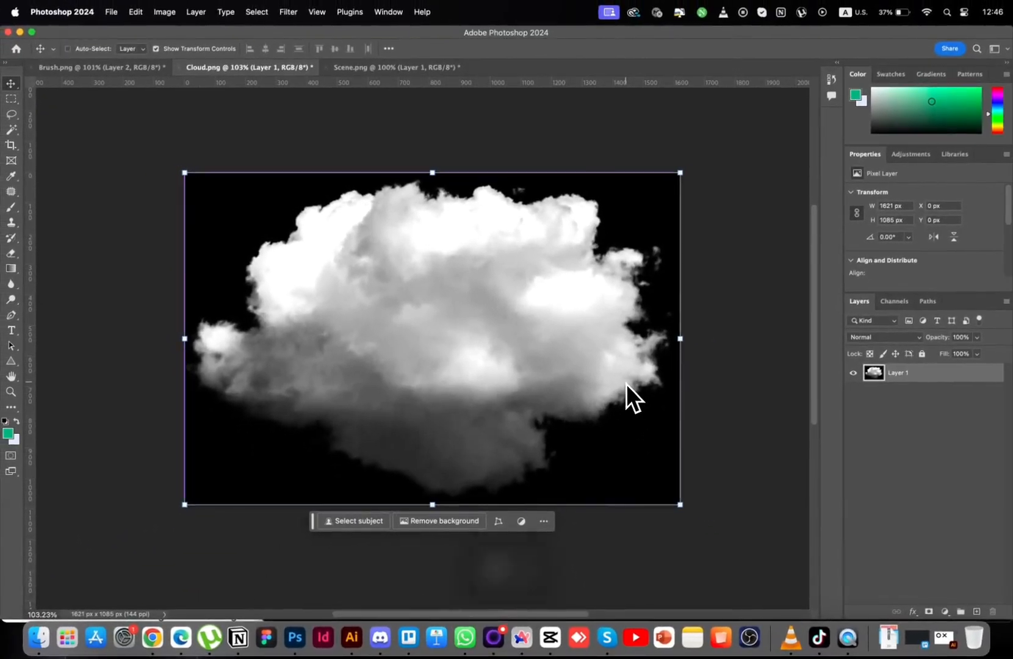
pyautogui.press('super+i')
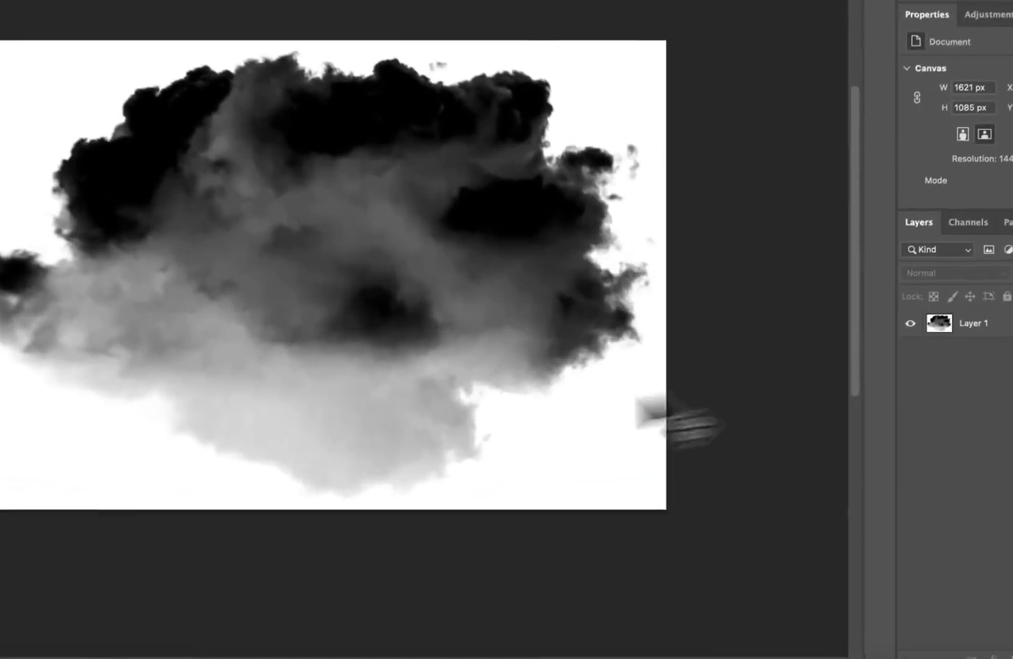
pyautogui.click(324, 317)
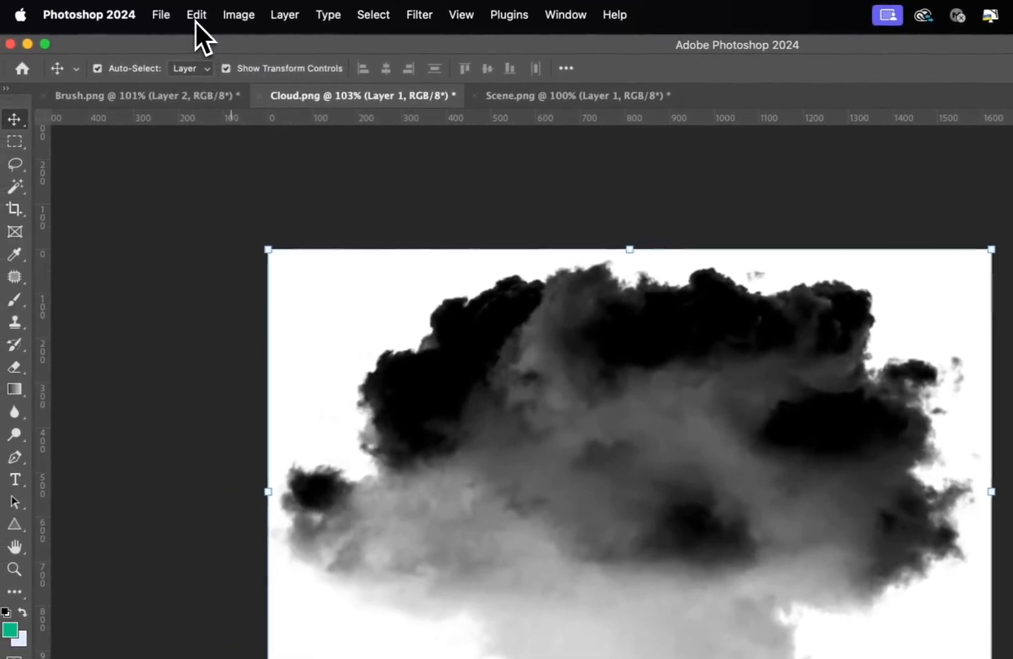
# Step: Define the inverted cloud image as a brush preset named "Cloud Brush"
pyautogui.click(135, 17)
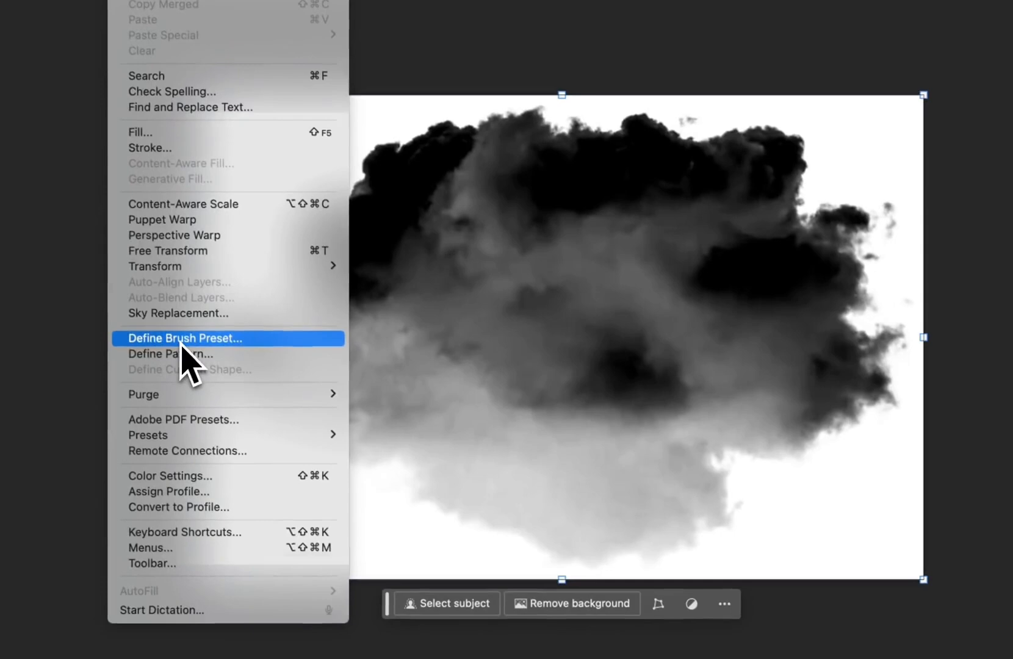
pyautogui.click(255, 492)
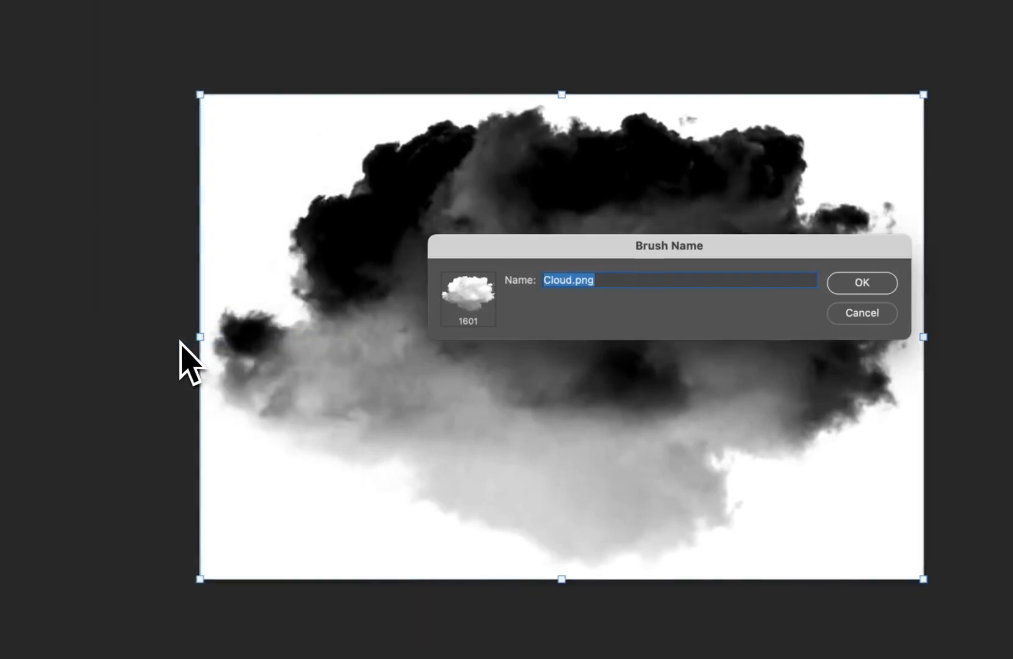
pyautogui.click(641, 279)
pyautogui.press('BackSpace')
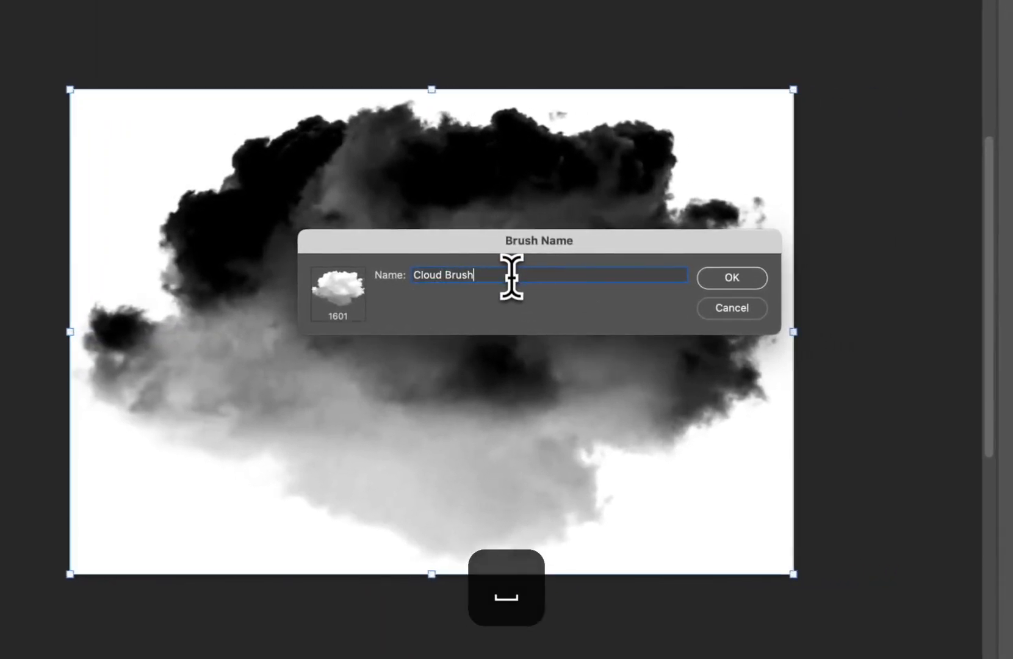
pyautogui.click(720, 282)
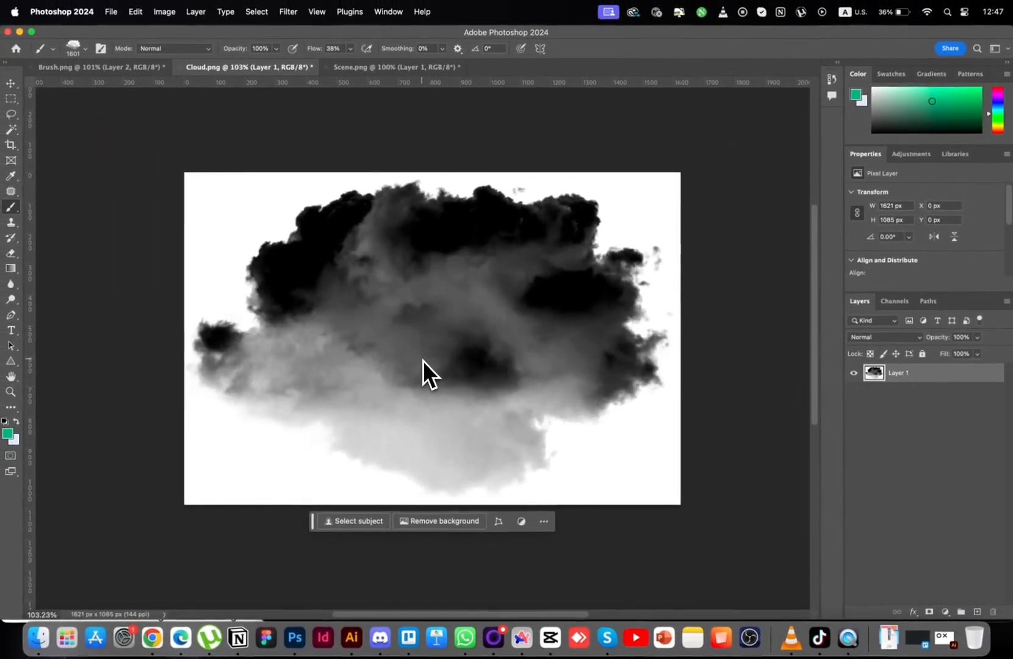
# Step: Switch to the Scene.png document and set the foreground colour to white (ffffff)
pyautogui.press('[')
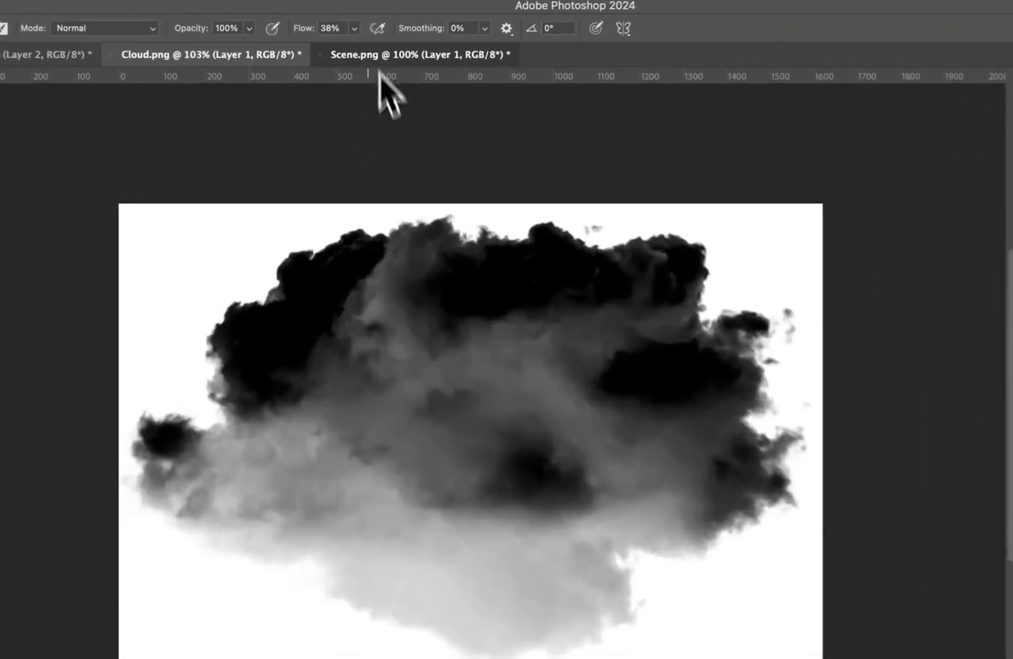
pyautogui.click(380, 60)
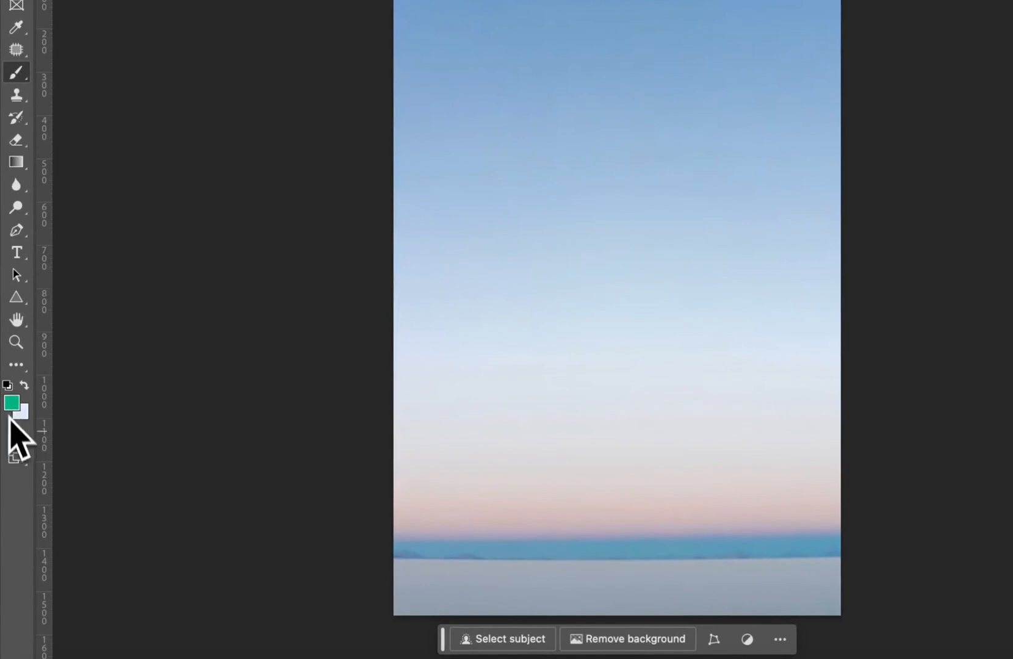
pyautogui.click(13, 408)
pyautogui.click(707, 270)
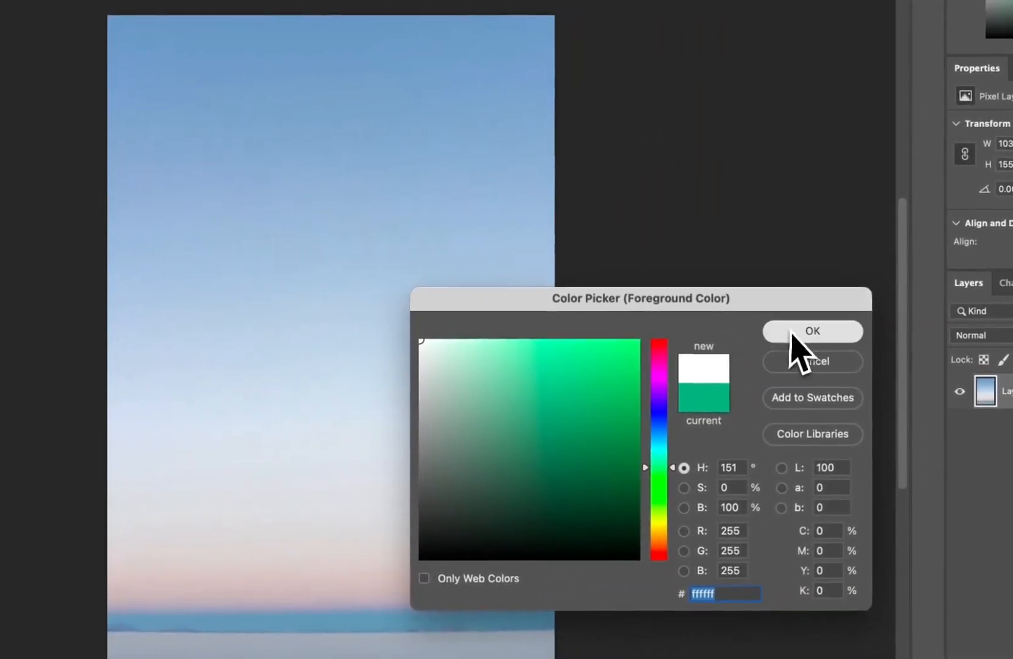
pyautogui.click(793, 331)
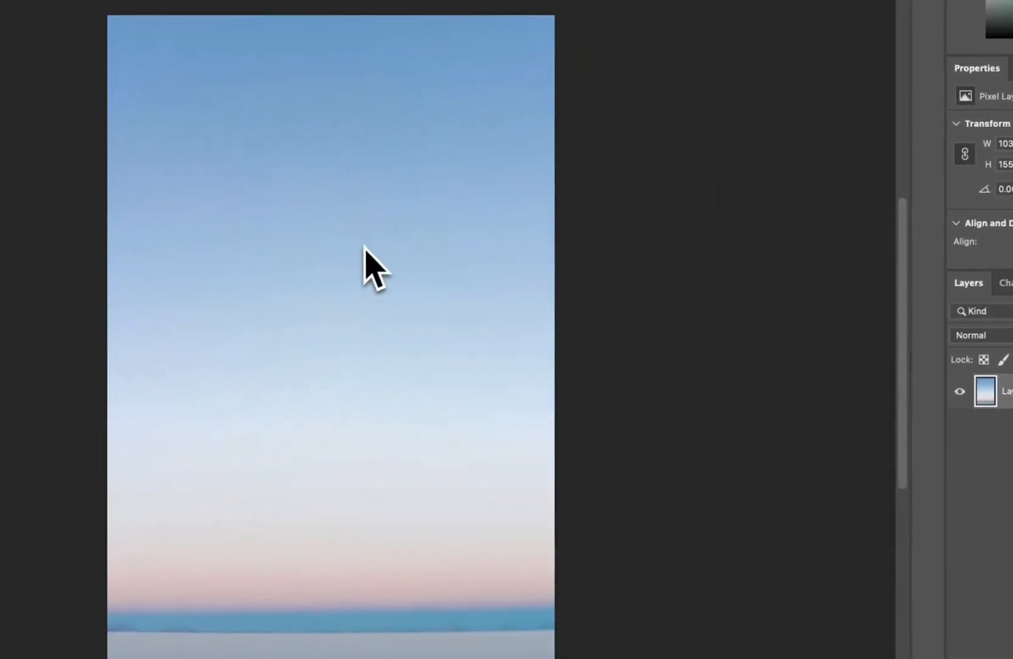
# Step: Add a new layer above the sky and stamp one white cloud about 800 px wide in the upper sky
pyautogui.press(']')
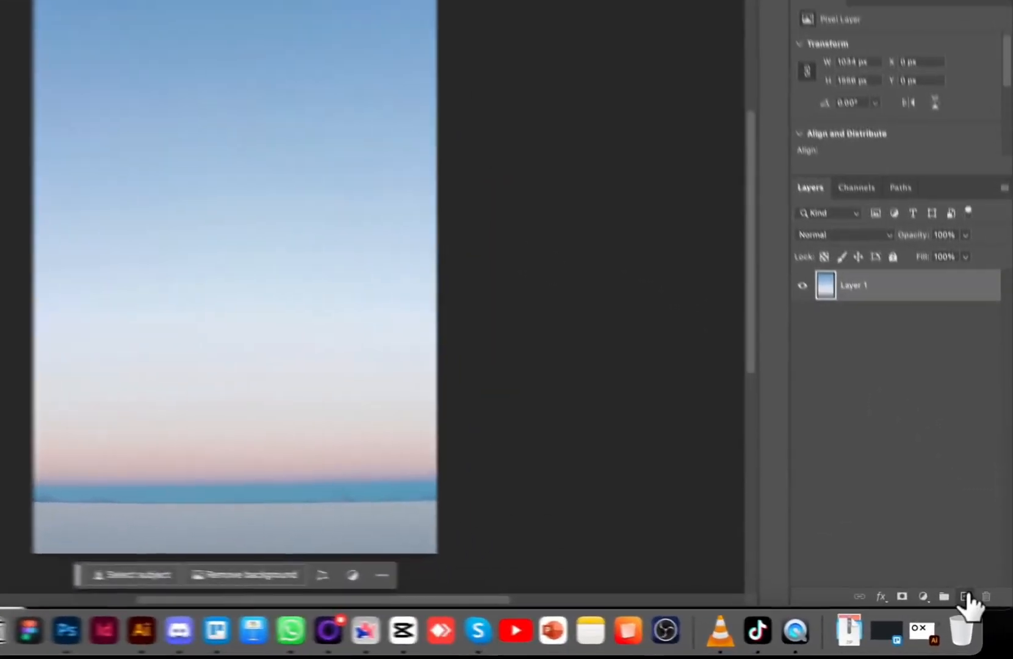
pyautogui.click(977, 612)
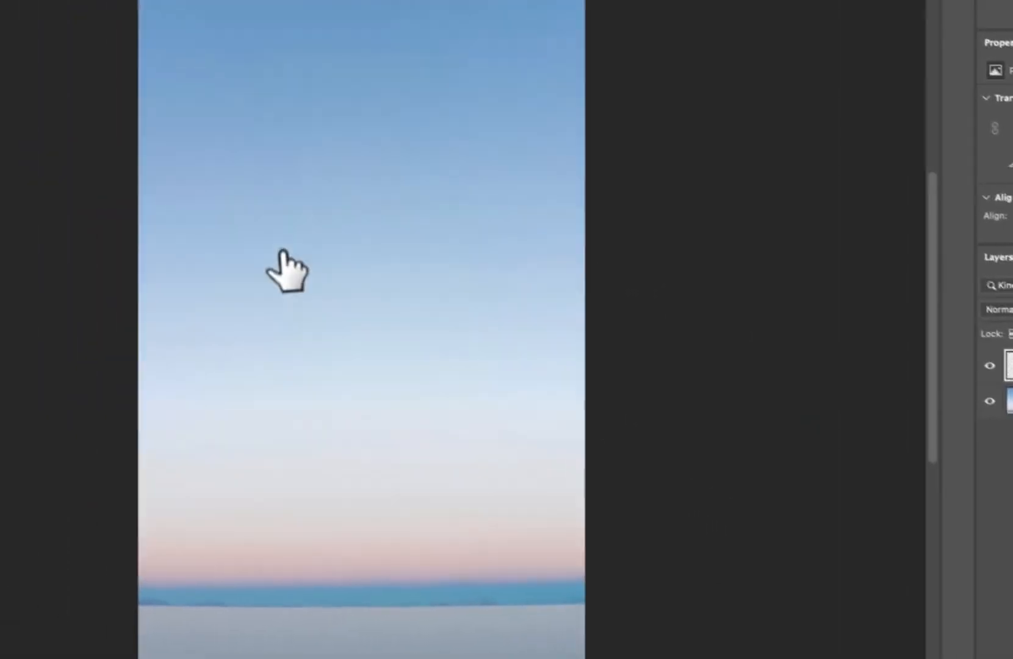
pyautogui.click(335, 210)
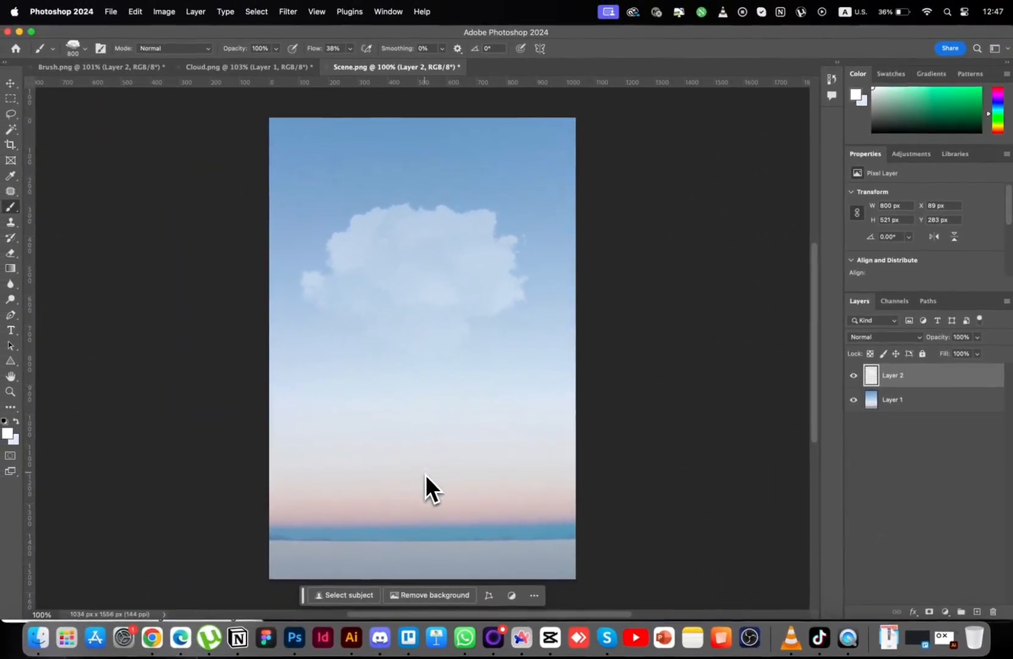
# Step: Stamp a much smaller cloud below and right of the large one, and move the cloud layer up, centred horizontally, to Y 184 px
pyautogui.press('[')
pyautogui.press(']')
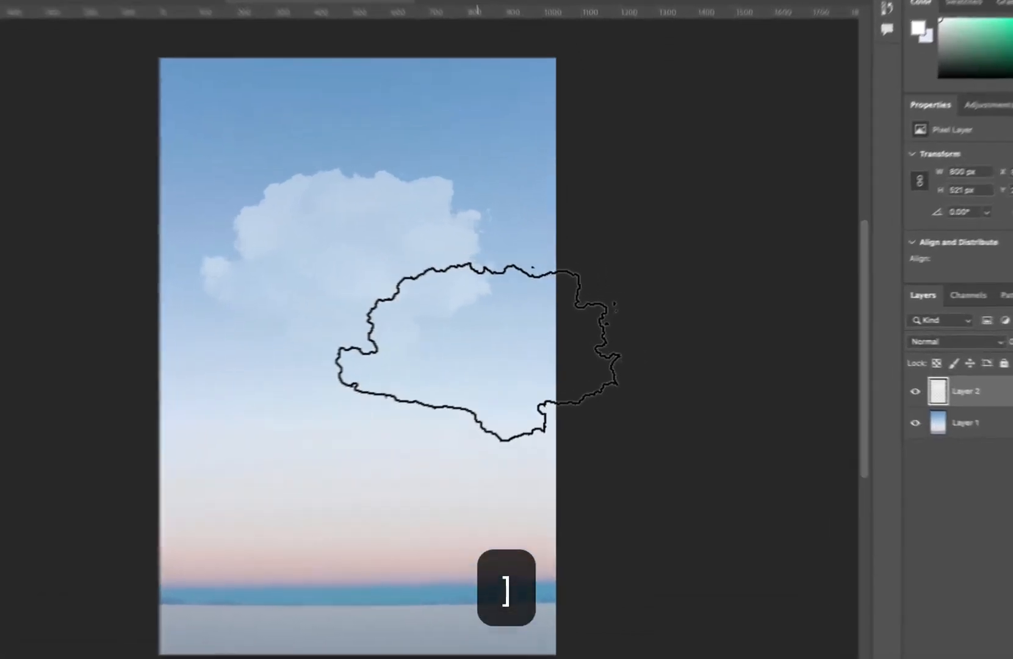
pyautogui.click(515, 342)
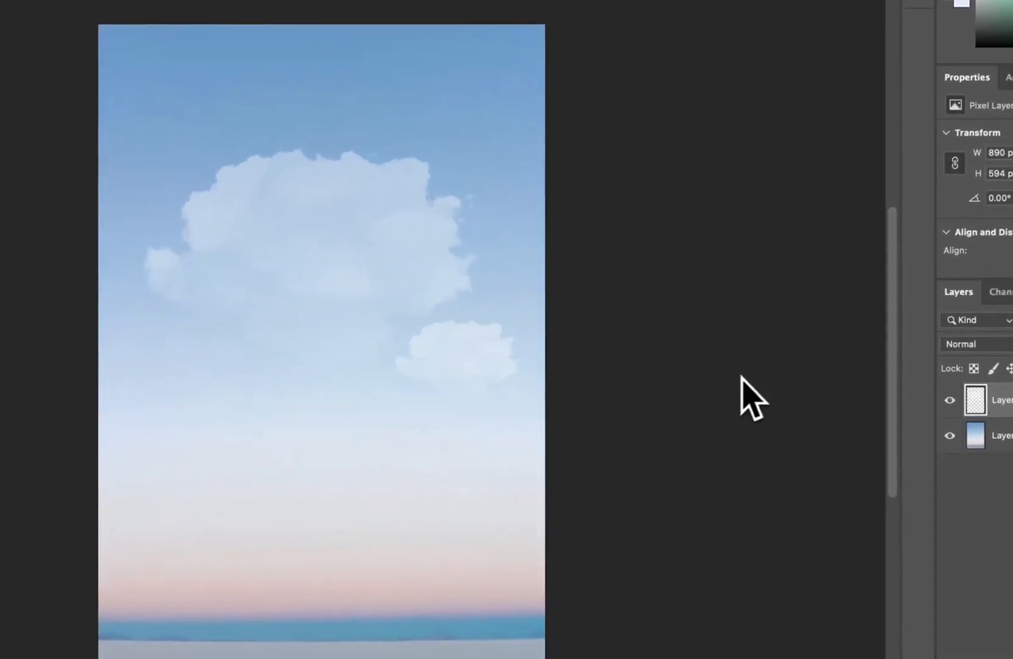
pyautogui.press('v')
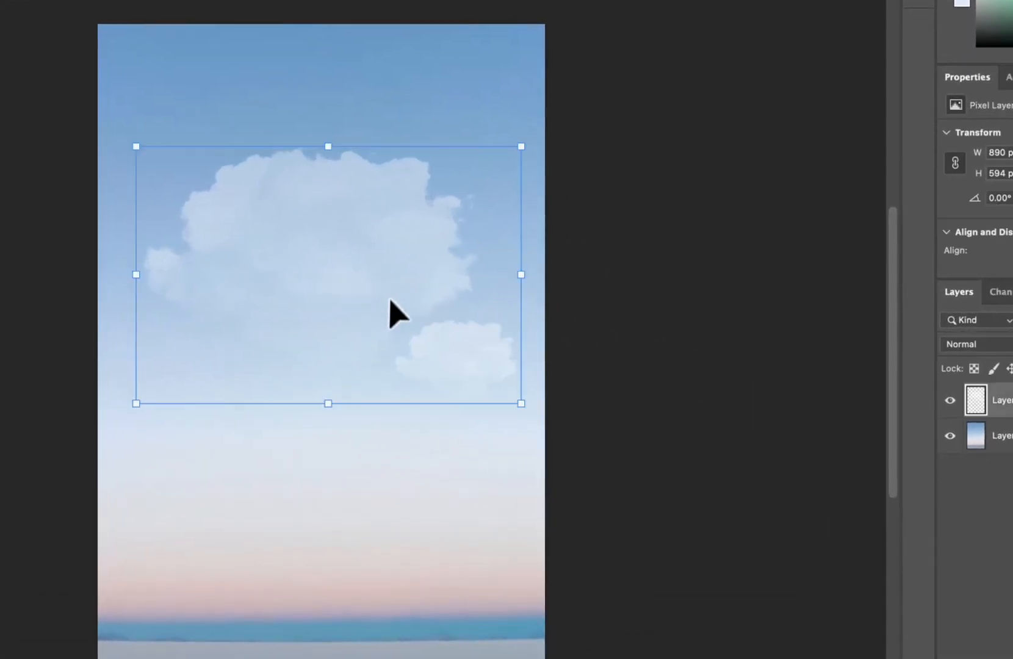
pyautogui.moveTo(391, 313); pyautogui.dragTo(383, 264)
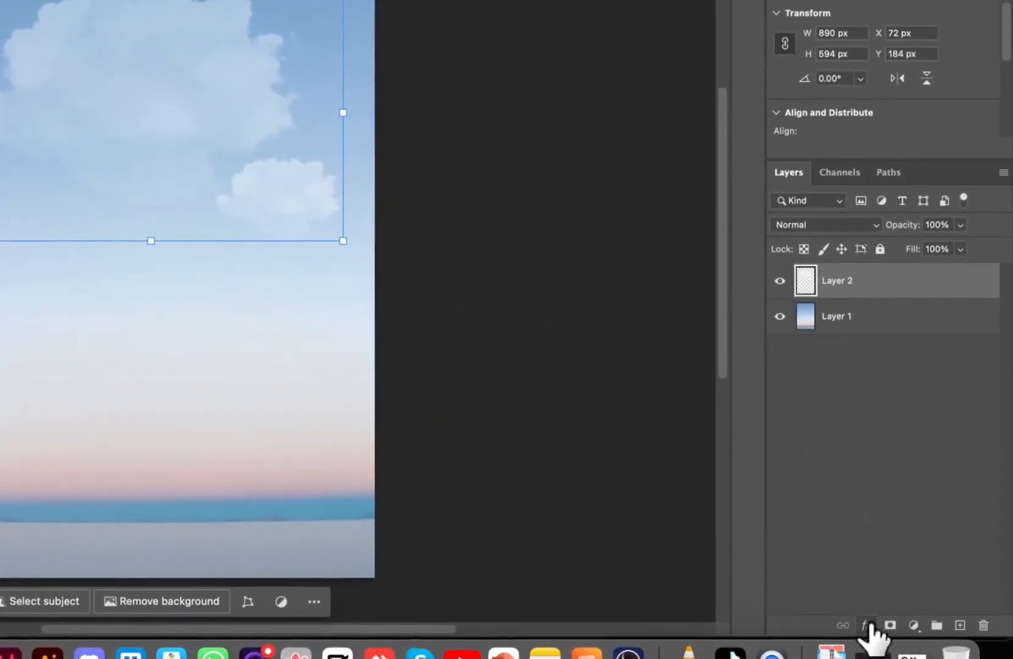
# Step: Try the Foreground to Background, Black, White, Blue_03 and Foreground to Transparent presets as a Gradient Overlay on the cloud layer
pyautogui.click(865, 624)
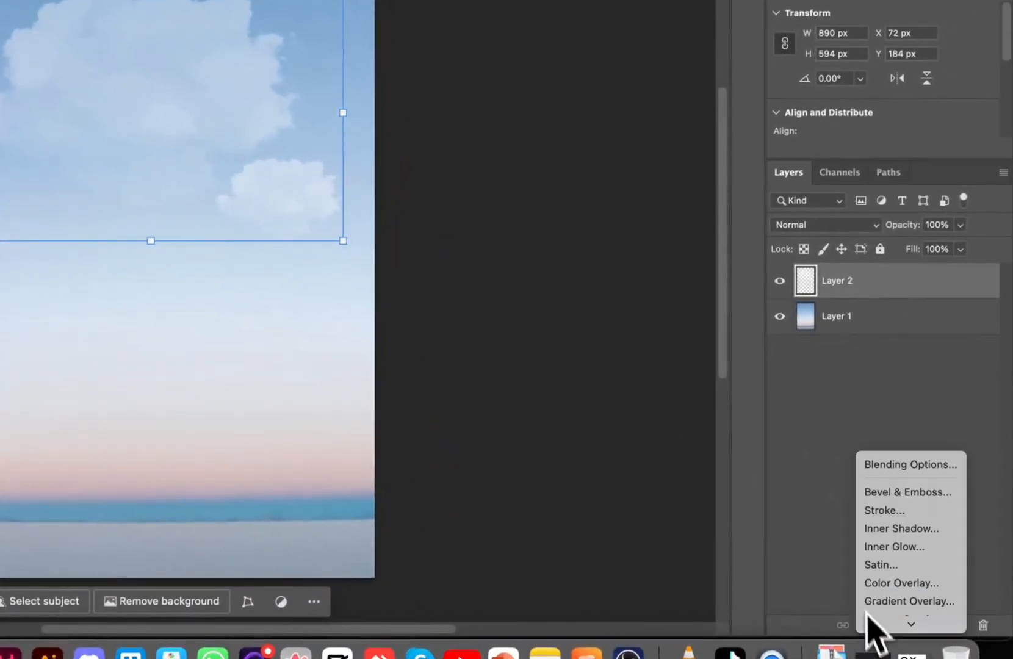
pyautogui.click(893, 601)
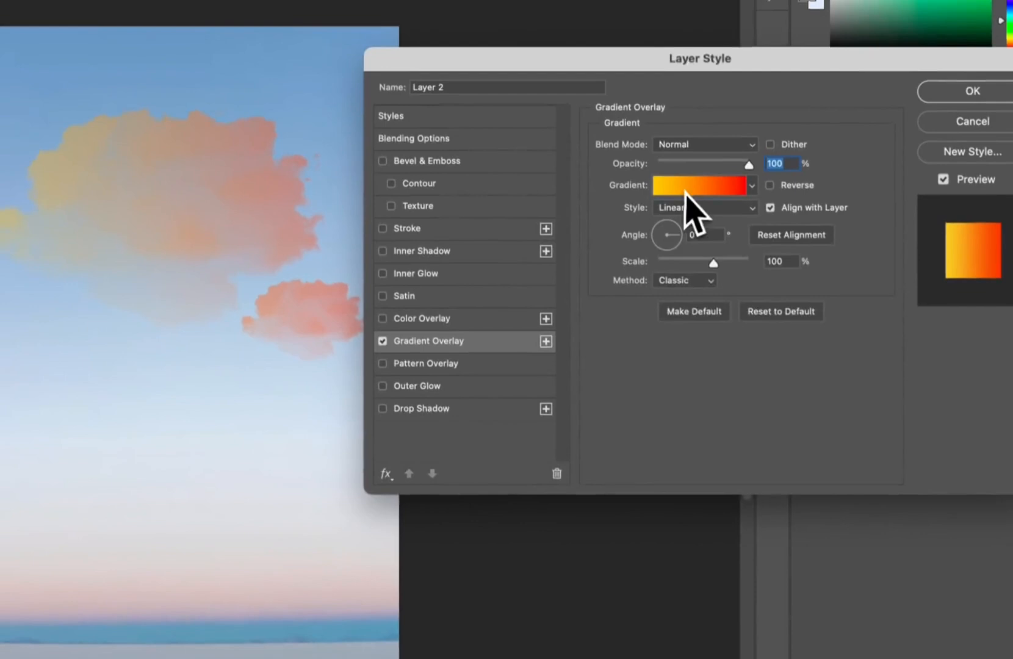
pyautogui.click(686, 189)
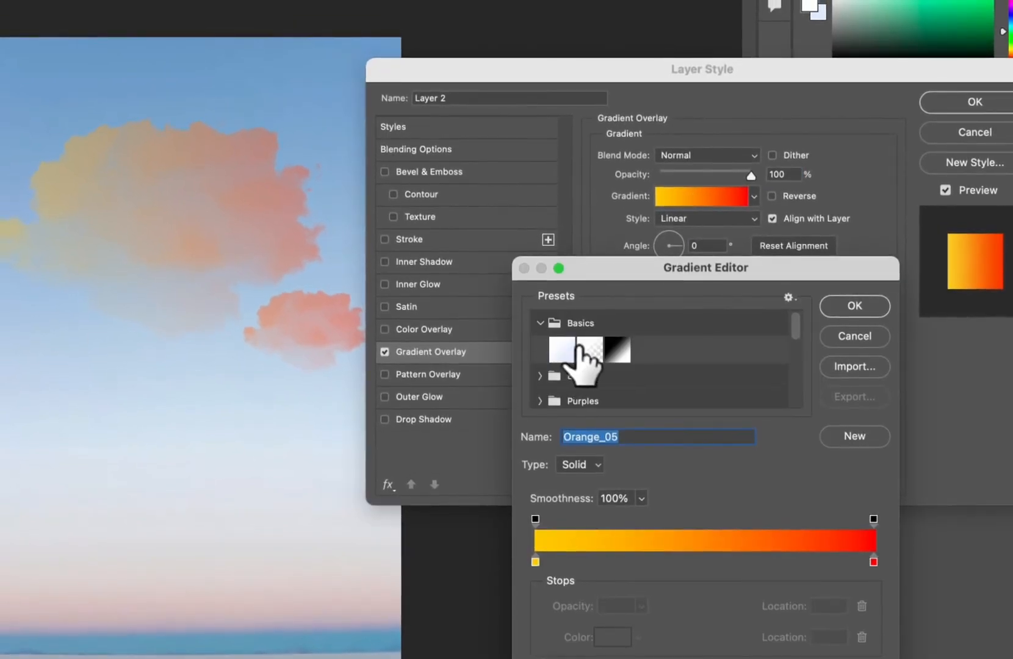
pyautogui.click(587, 350)
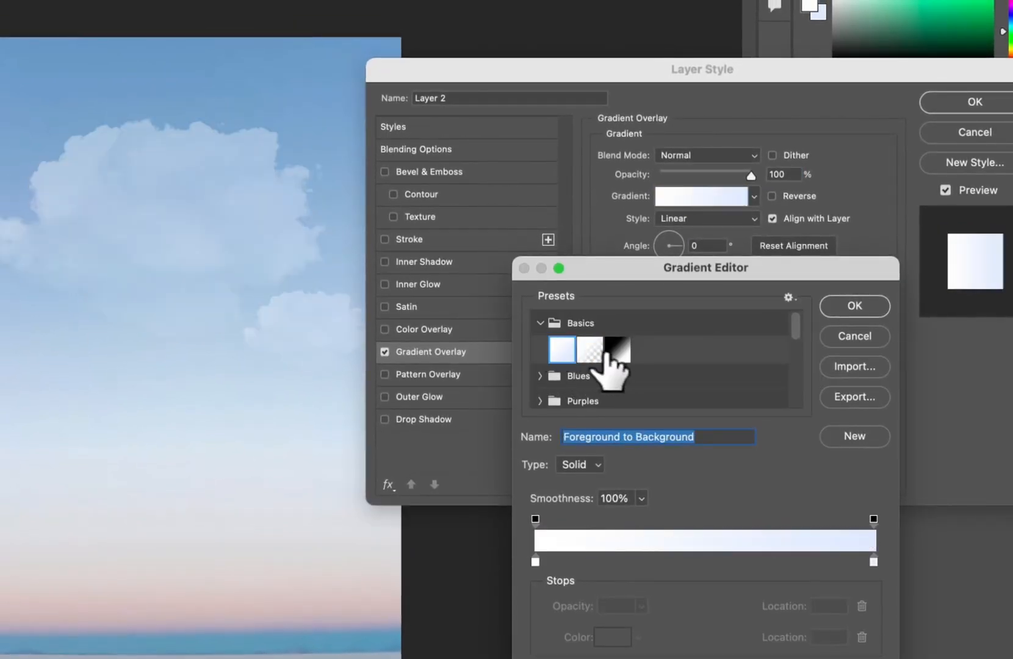
pyautogui.click(611, 351)
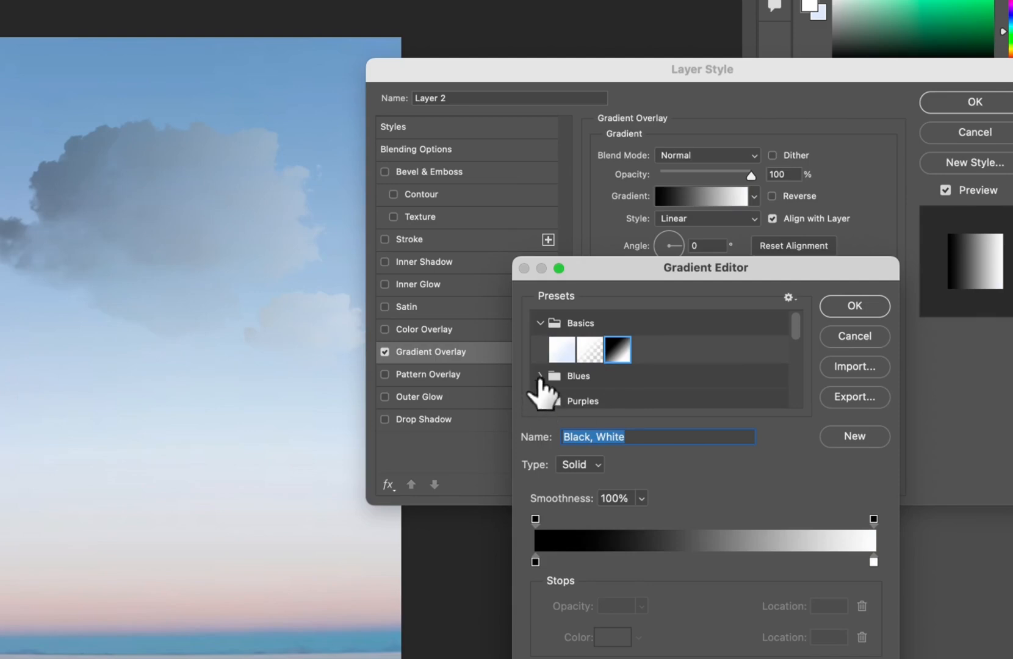
pyautogui.click(539, 376)
pyautogui.click(618, 394)
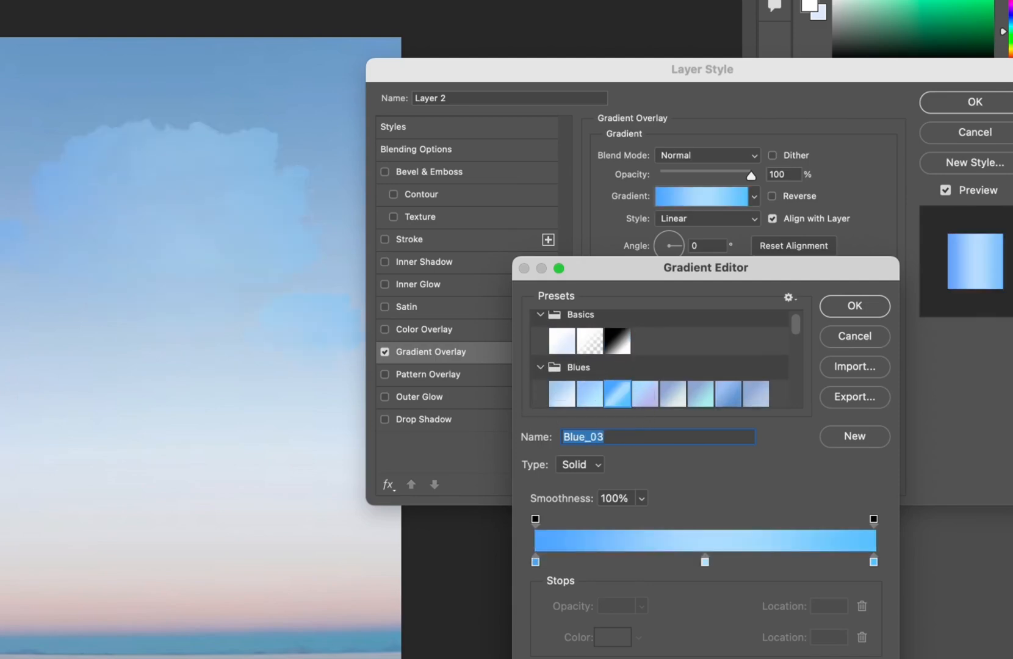
pyautogui.click(595, 342)
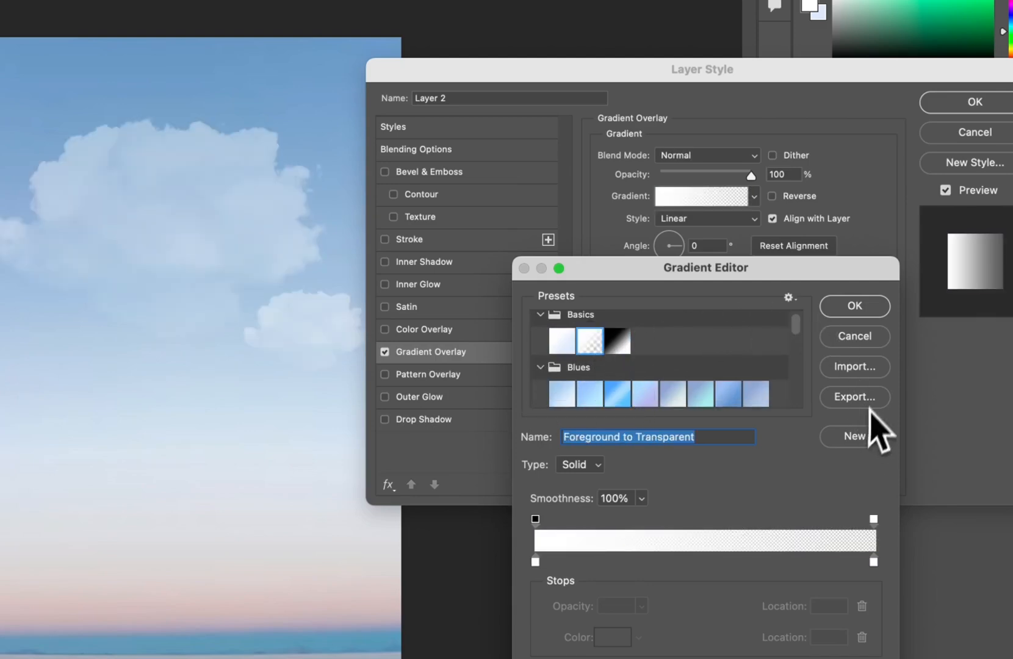
pyautogui.click(872, 343)
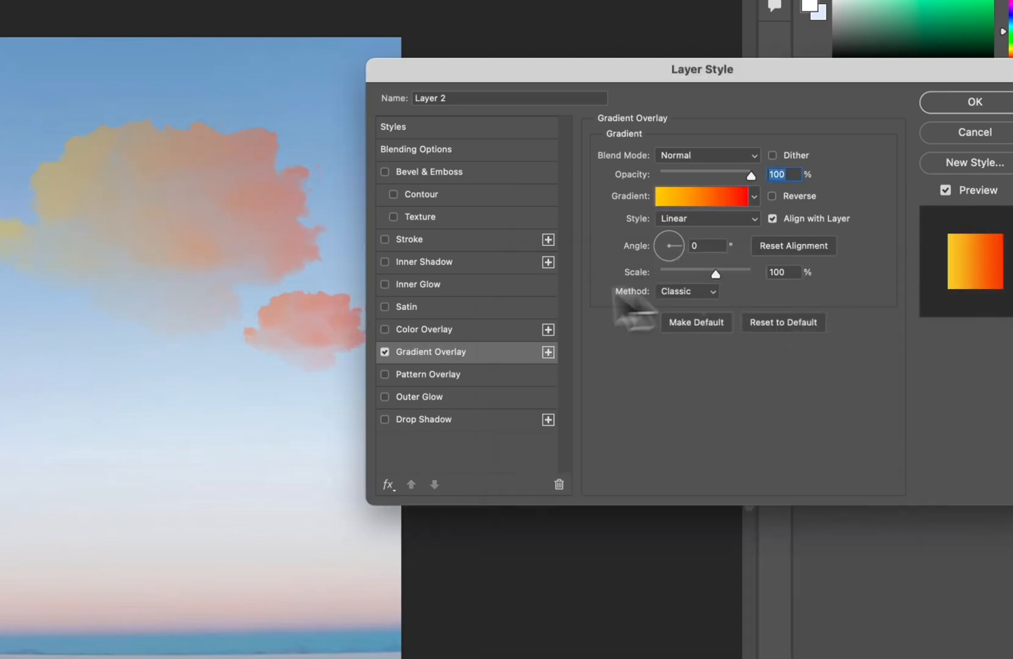
# Step: Turn off the Gradient Overlay and apply a white (ffffff) Color Overlay at 100% opacity to the cloud layer
pyautogui.click(385, 354)
pyautogui.click(424, 333)
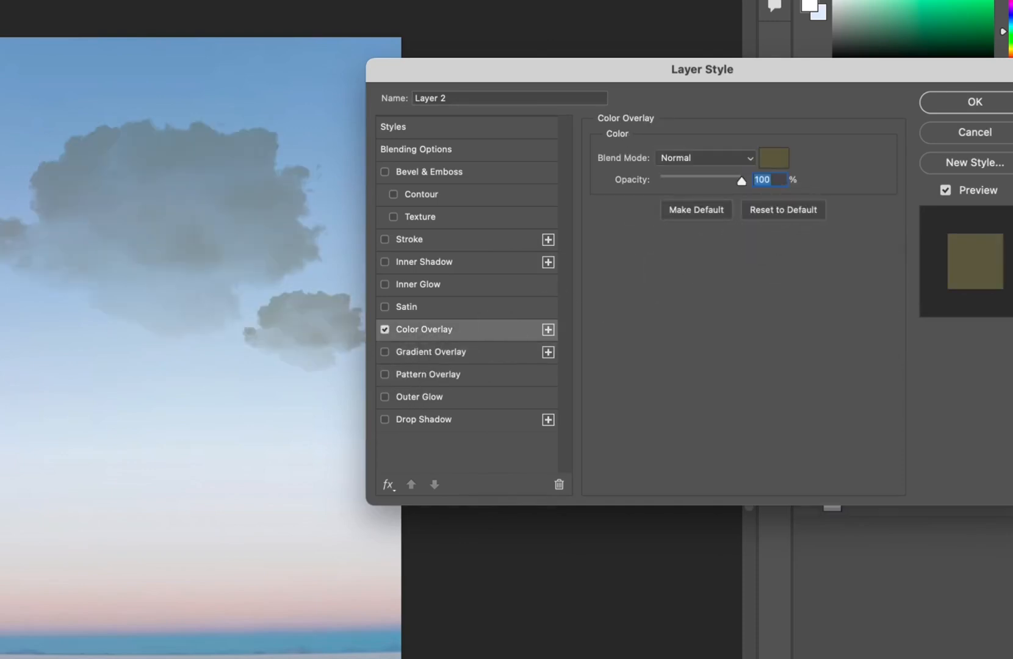
pyautogui.click(774, 158)
pyautogui.moveTo(348, 487); pyautogui.dragTo(159, 245)
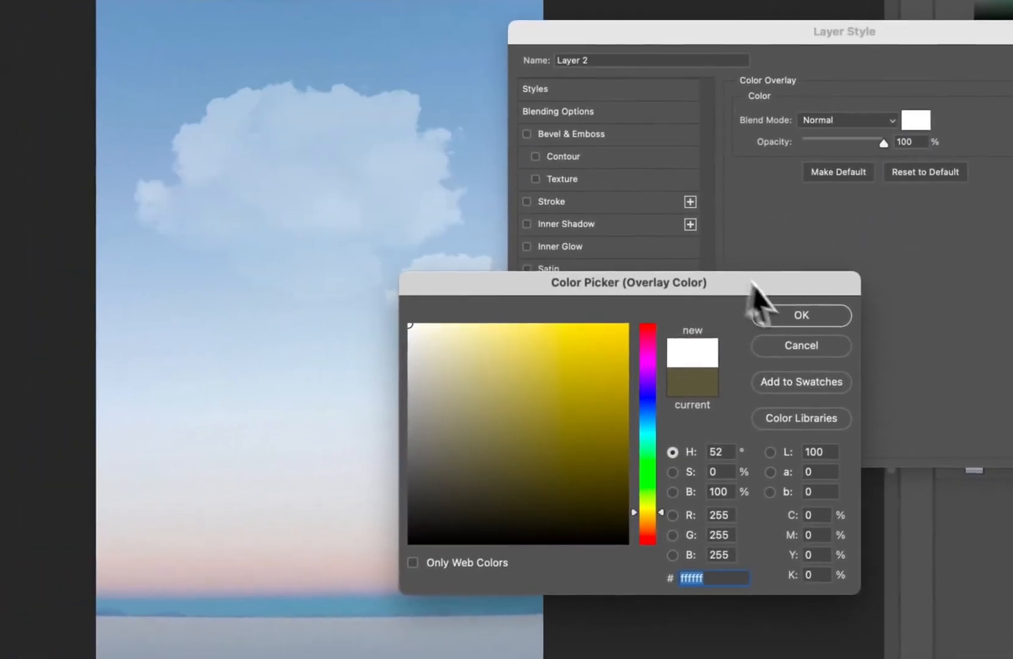
pyautogui.click(769, 314)
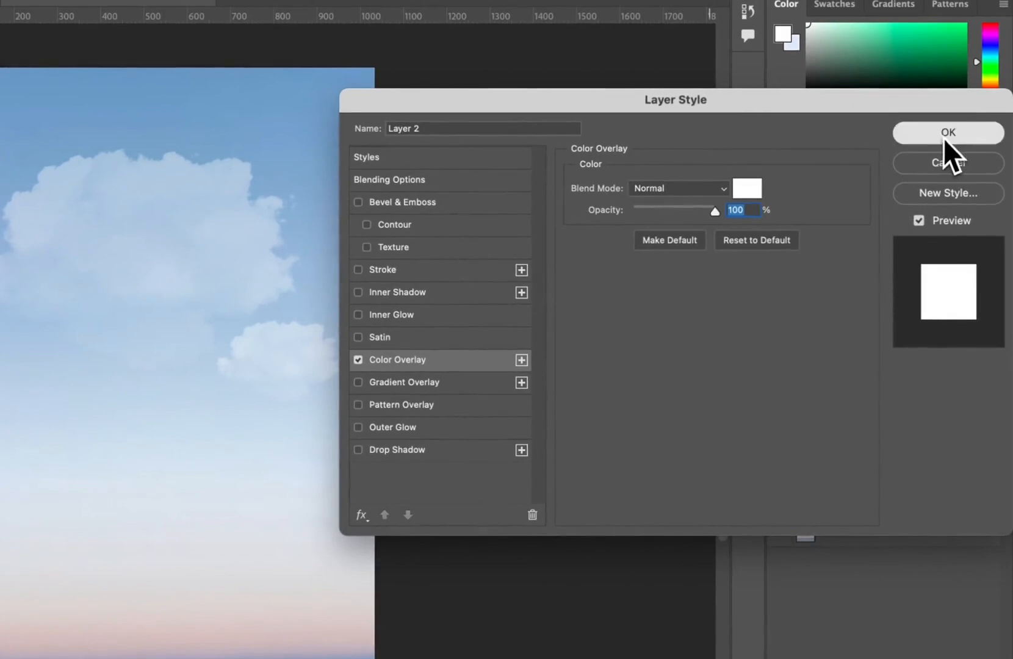
pyautogui.click(944, 133)
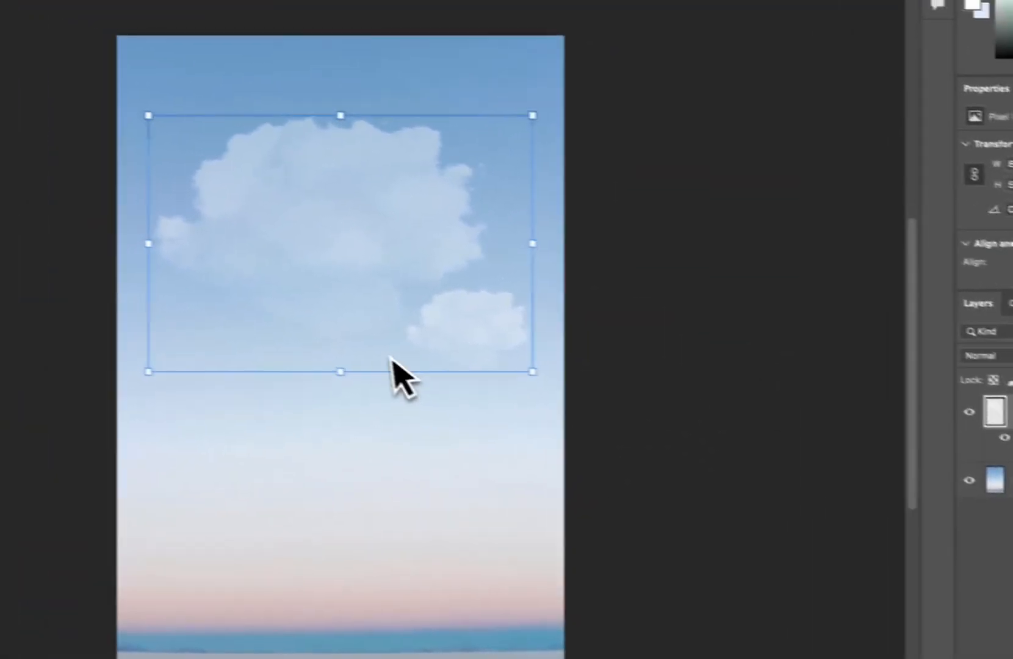
# Step: Duplicate the cloud layer with its Color Overlay to make the clouds denser, and inspect the clouds up close
pyautogui.press('super+j')
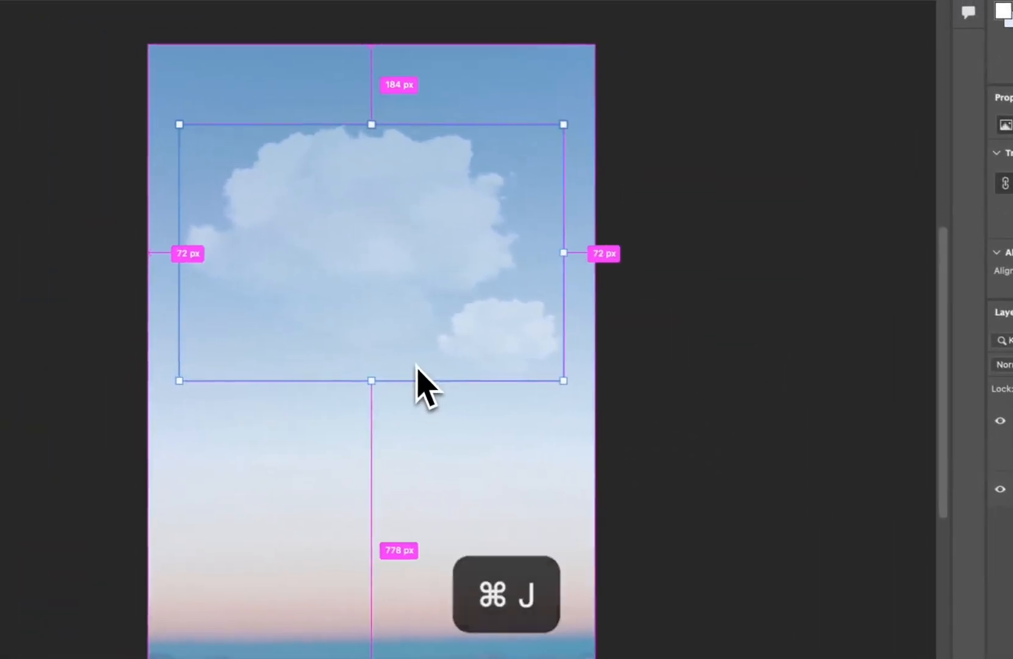
pyautogui.click(691, 344)
pyautogui.press('z')
pyautogui.moveTo(353, 247); pyautogui.dragTo(402, 251)
pyautogui.moveTo(480, 251); pyautogui.dragTo(451, 261)
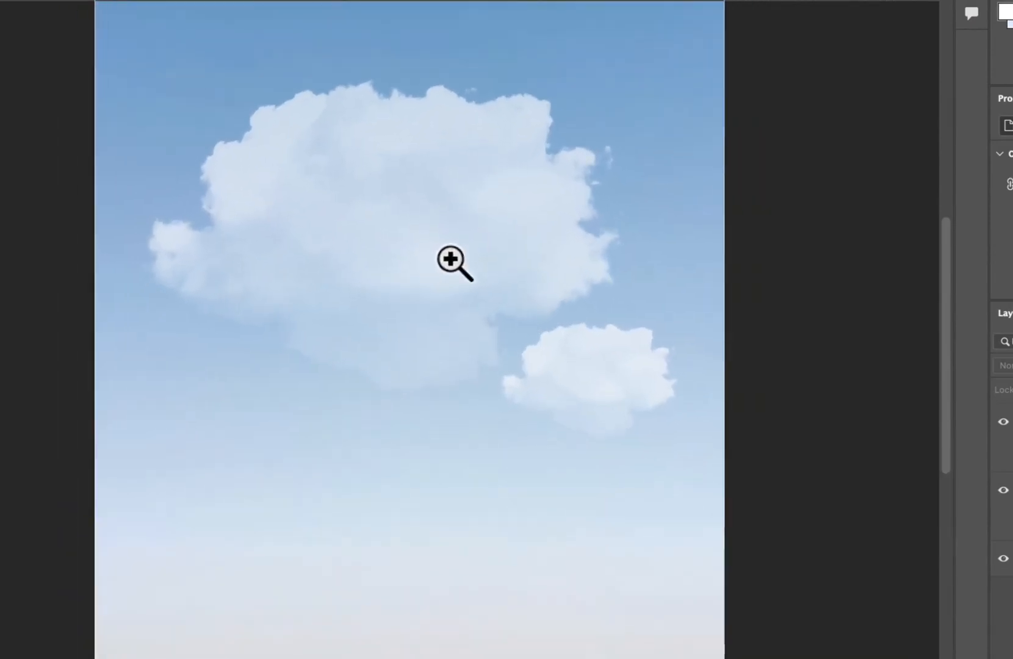
pyautogui.moveTo(650, 358); pyautogui.dragTo(639, 357)
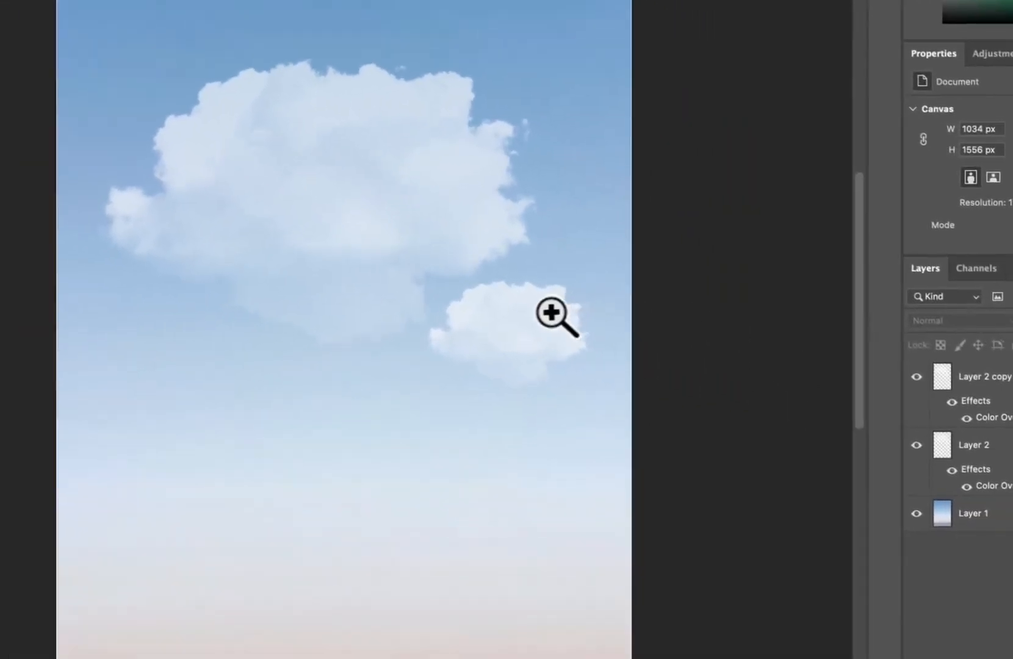
pyautogui.click(552, 313)
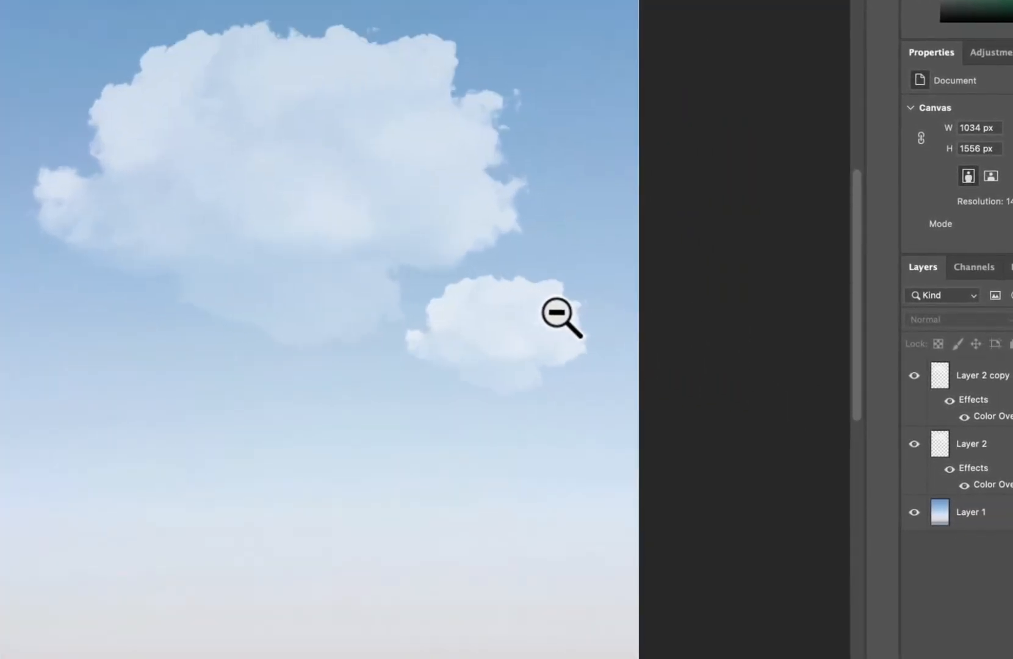
pyautogui.press('super+minus')
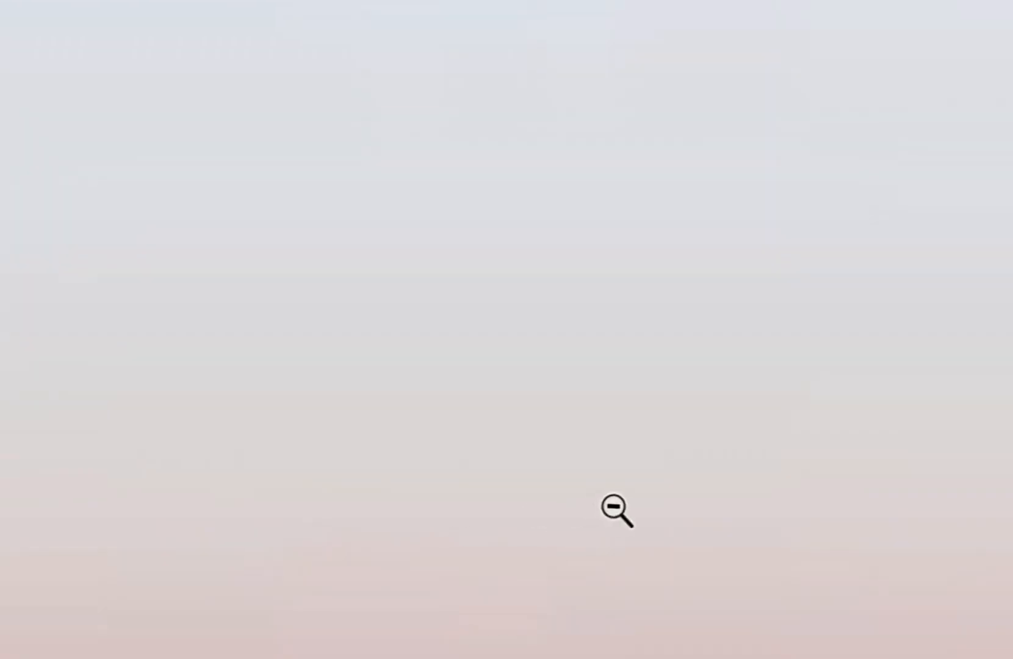
# Step: Add a new layer on top of the layer stack and activate the cloud brush over the horizon area
pyautogui.moveTo(614, 506); pyautogui.dragTo(569, 408)
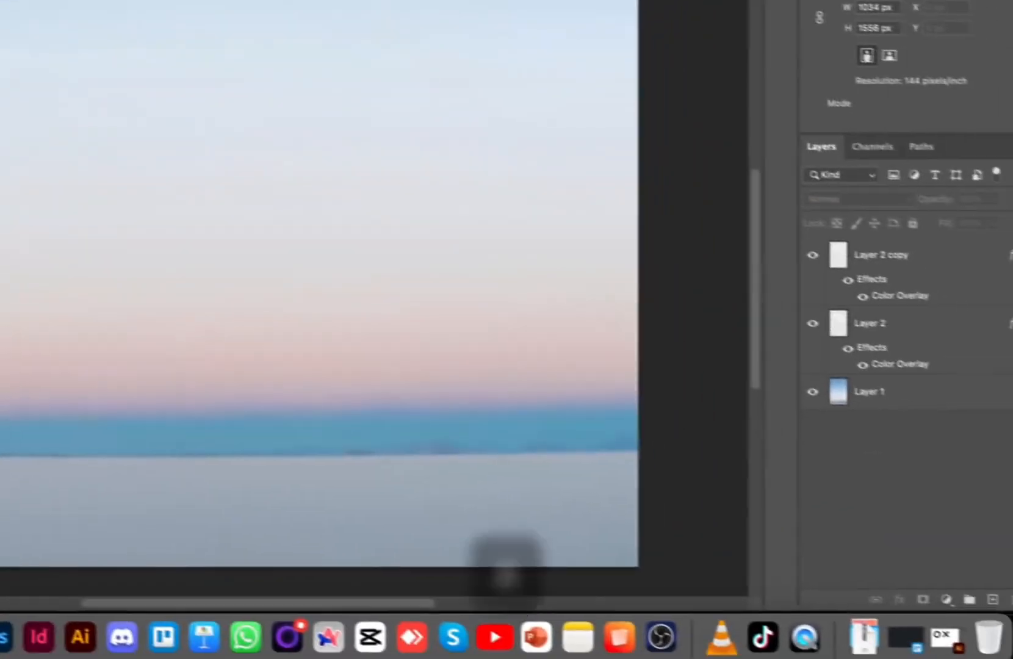
pyautogui.click(965, 605)
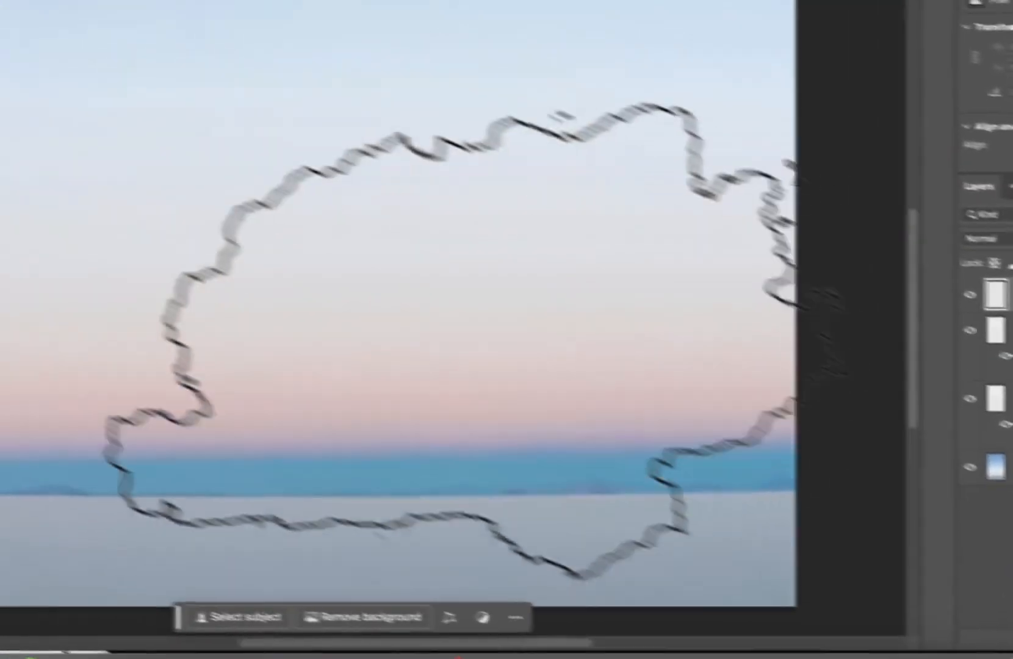
pyautogui.press('b')
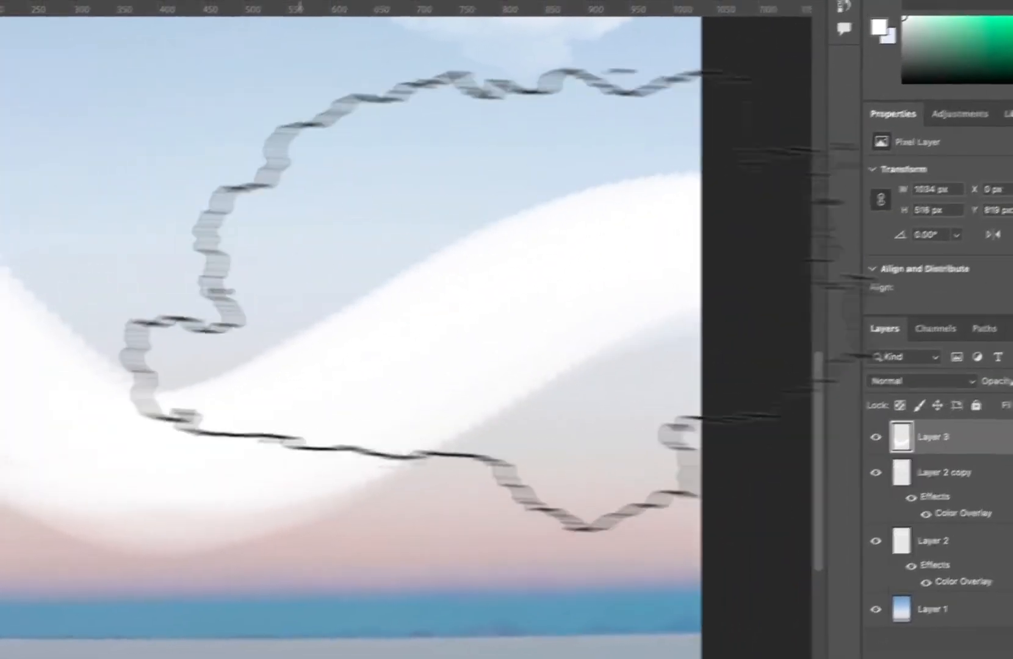
# Step: Try several sweeping cloud brush strokes across the lower sky, undoing each one
pyautogui.press('super+z')
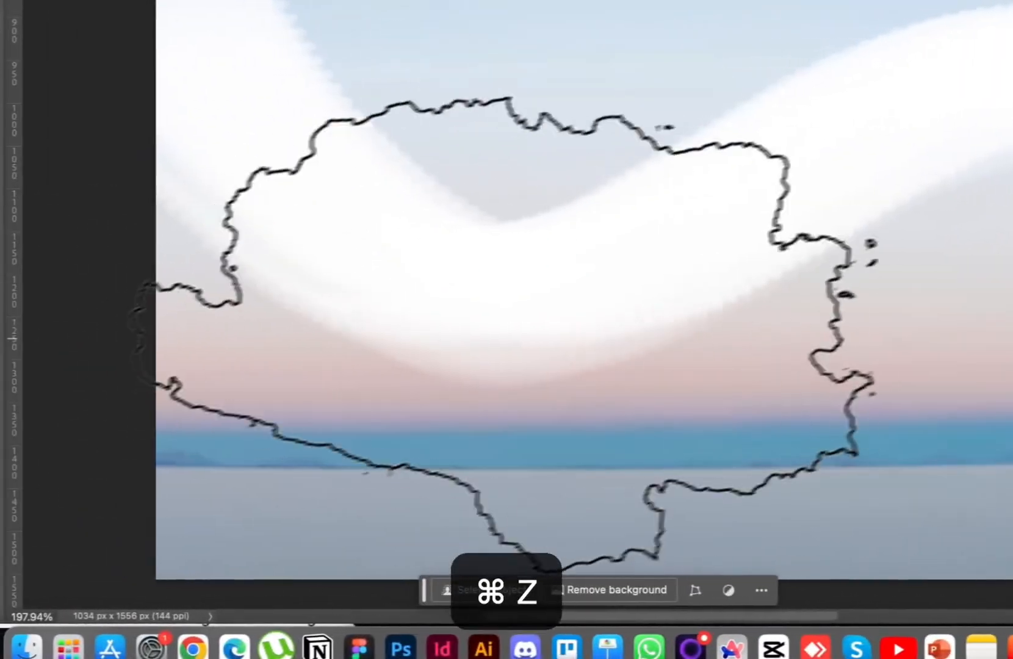
pyautogui.moveTo(98, 374)
pyautogui.mouseDown()
pyautogui.moveTo(1010, 342)
pyautogui.moveTo(1010, 293)
pyautogui.mouseUp()
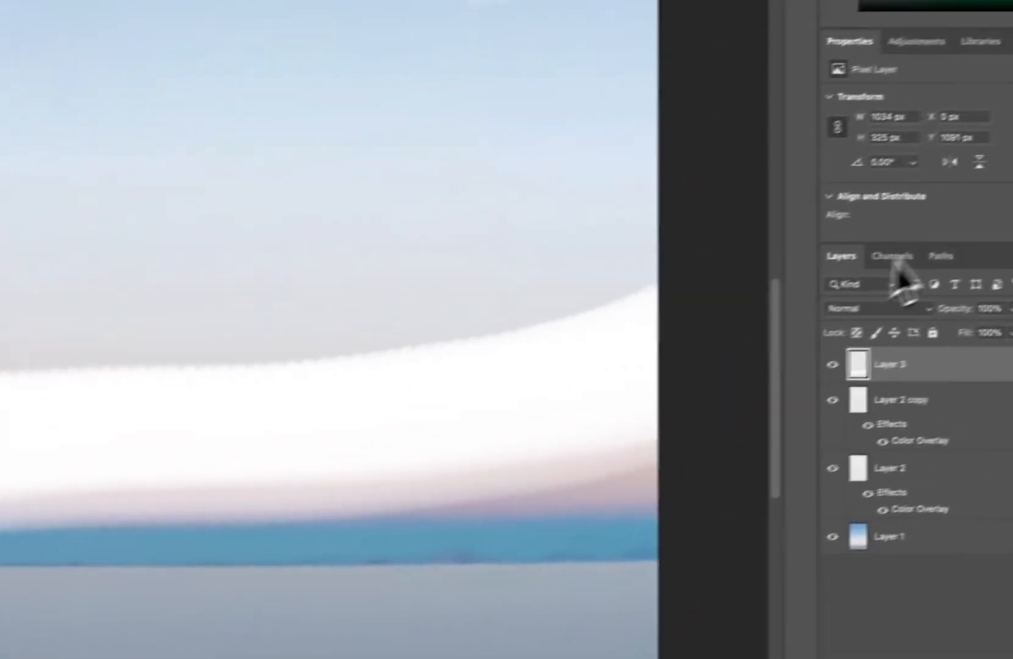
pyautogui.press('super+z')
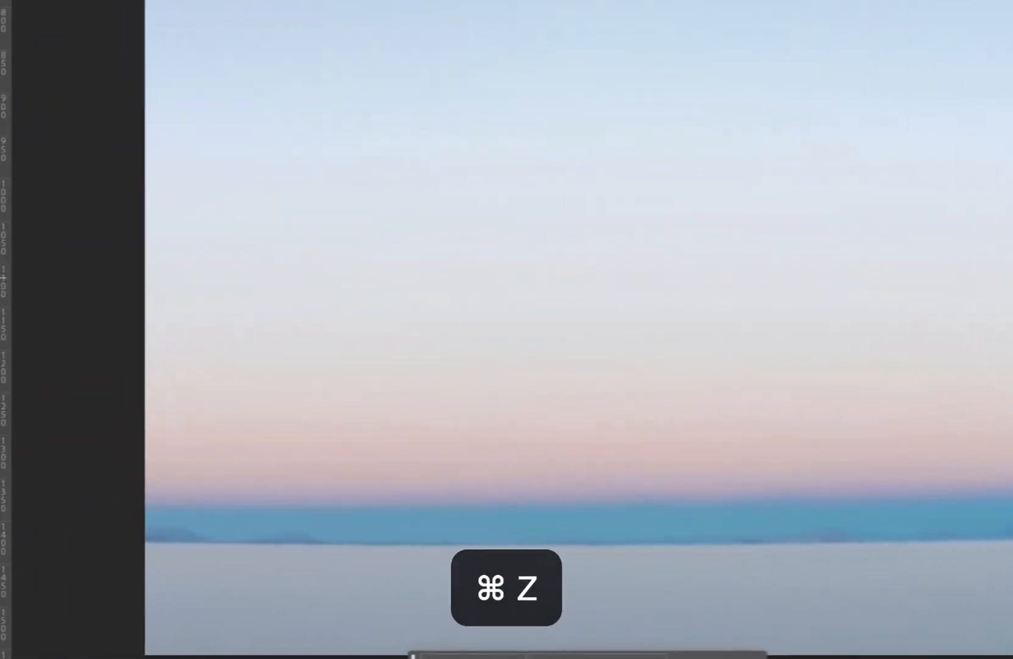
pyautogui.moveTo(147, 277); pyautogui.dragTo(976, 406)
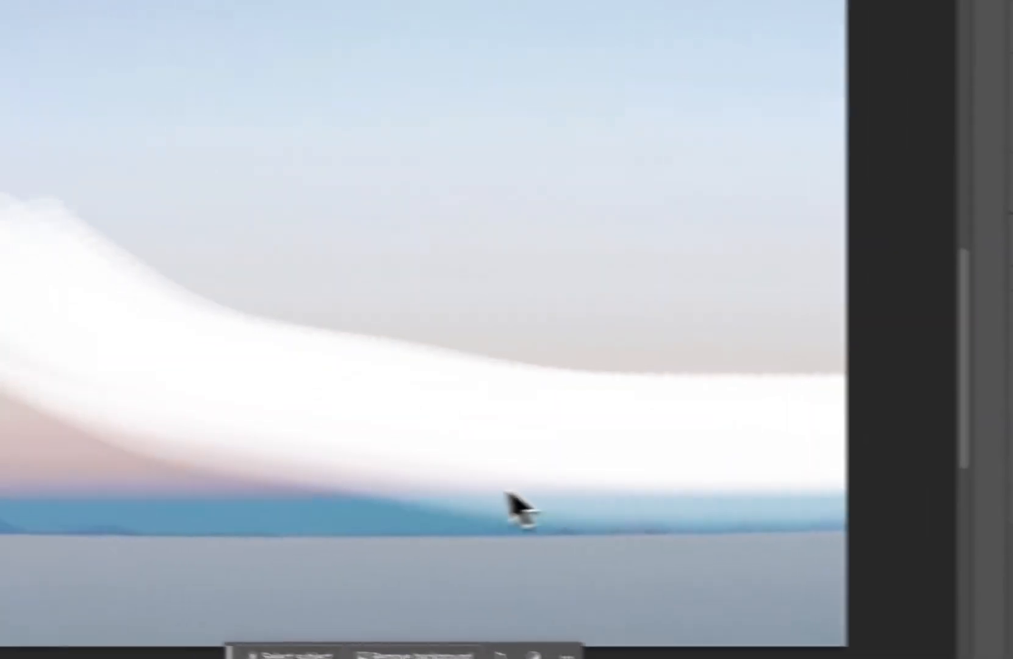
pyautogui.press('super+z')
pyautogui.moveTo(226, 424)
pyautogui.mouseDown()
pyautogui.moveTo(1010, 253)
pyautogui.moveTo(1010, 223)
pyautogui.mouseUp()
pyautogui.press('super+z')
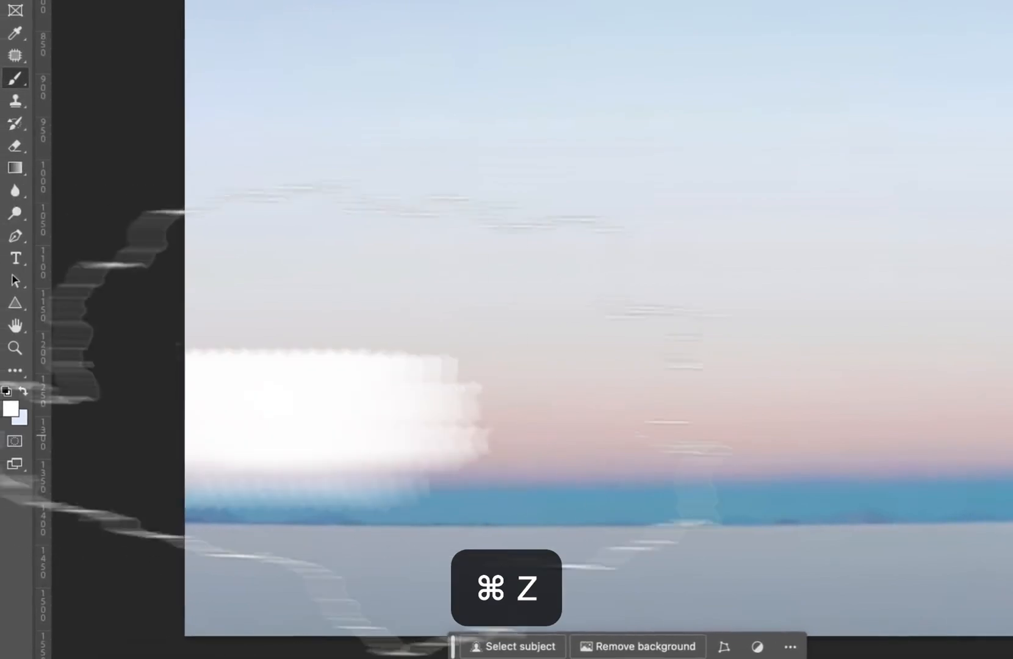
# Step: Paint a nearly straight white cloud band about 210 px tall across the full canvas width just above the horizon
pyautogui.moveTo(360, 418); pyautogui.dragTo(1010, 293)
pyautogui.moveTo(530, 244)
pyautogui.mouseDown()
pyautogui.moveTo(383, 330)
pyautogui.moveTo(482, 349)
pyautogui.mouseUp()
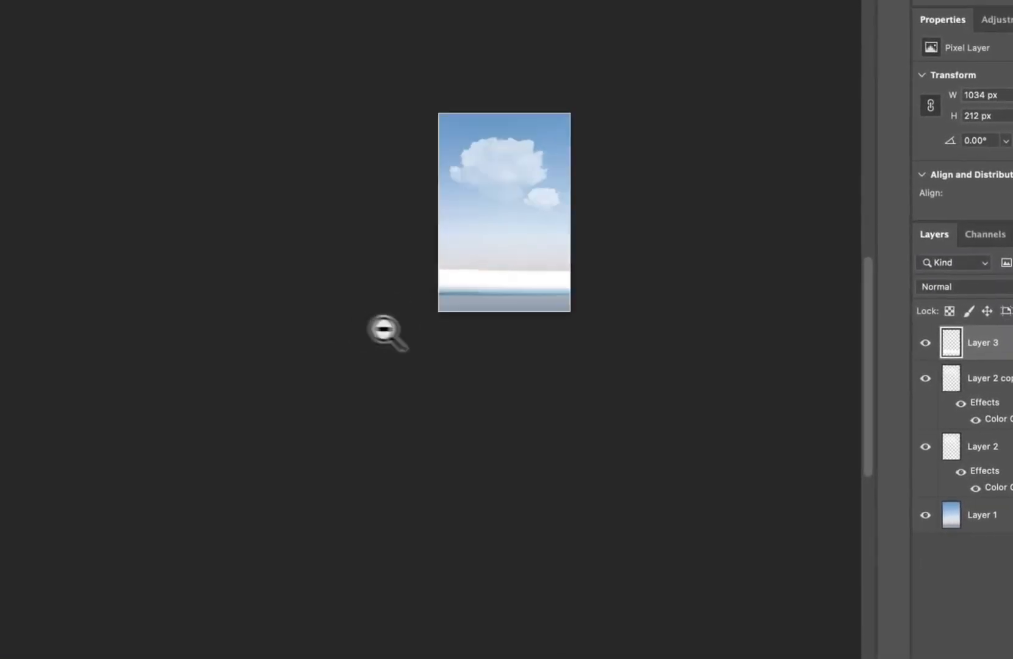
pyautogui.click(732, 360)
pyautogui.moveTo(702, 184); pyautogui.dragTo(682, 244)
pyautogui.moveTo(743, 206); pyautogui.dragTo(691, 345)
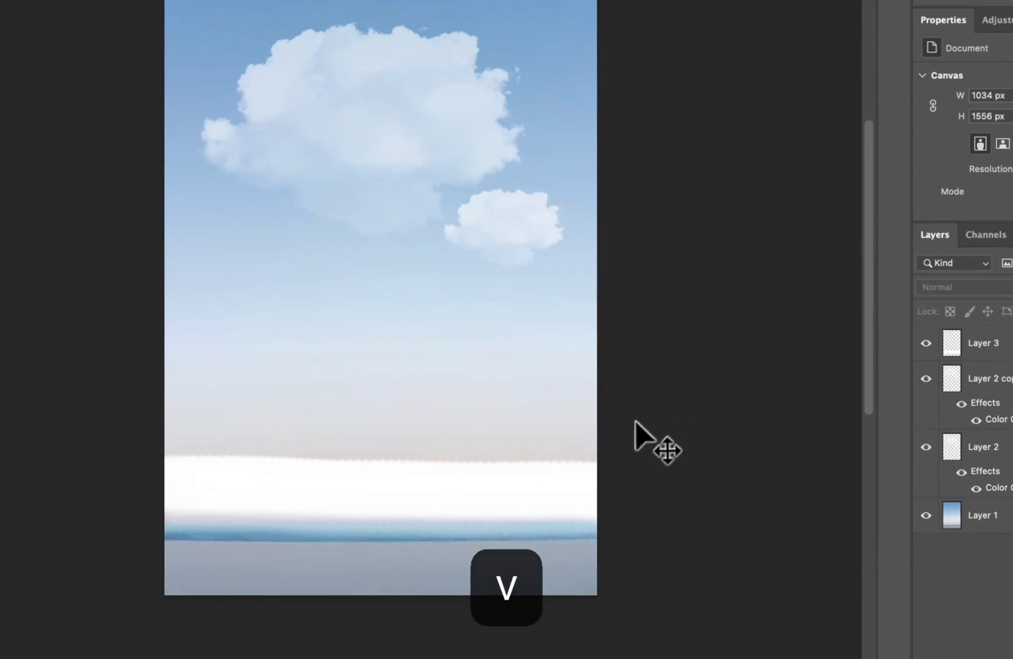